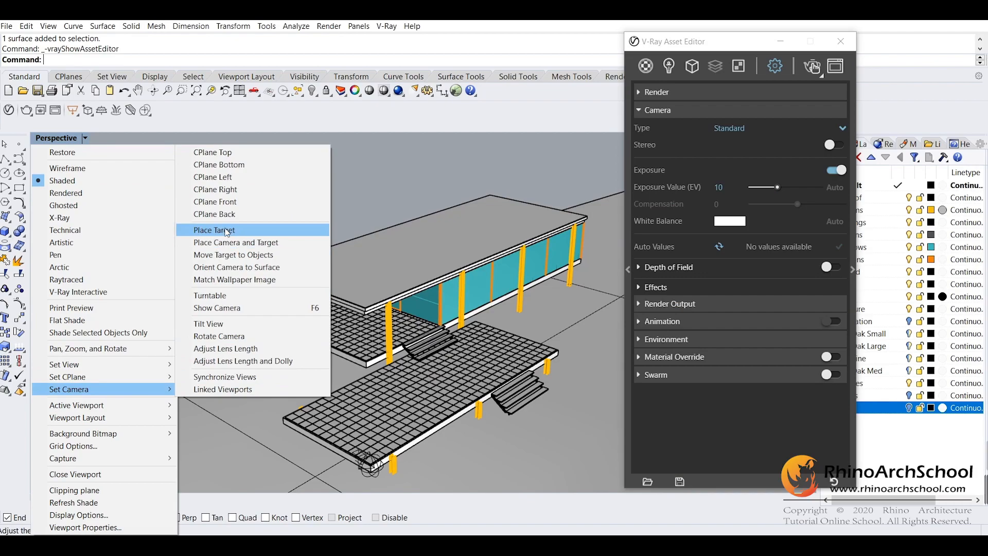
# Place the Perspective camera target on a front column of the house and dismiss the V-Ray Asset Editor
pyautogui.click(227, 230)
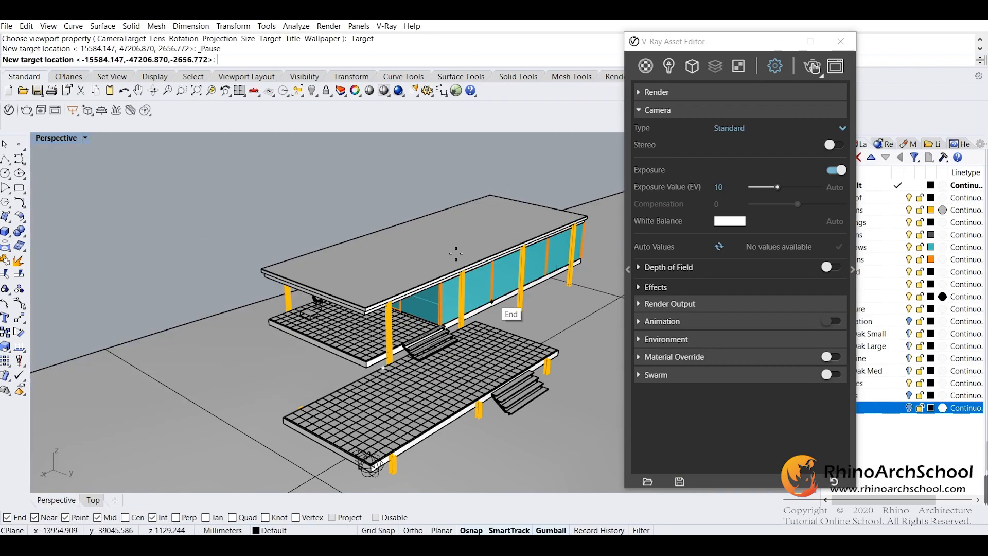
pyautogui.scroll(4, 460, 290)
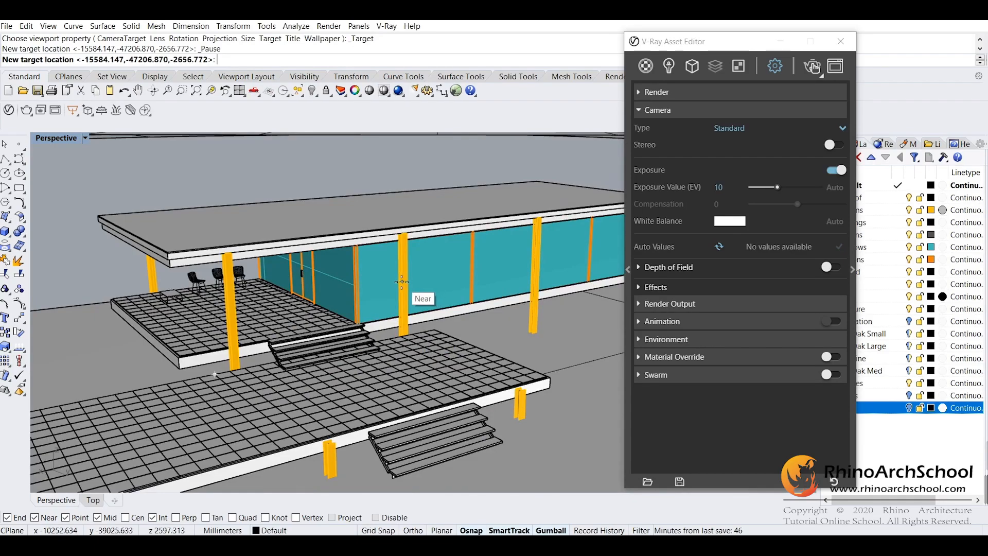
pyautogui.click(404, 282)
pyautogui.moveTo(460, 322); pyautogui.dragTo(950, 357, button='right')
pyautogui.click(841, 41)
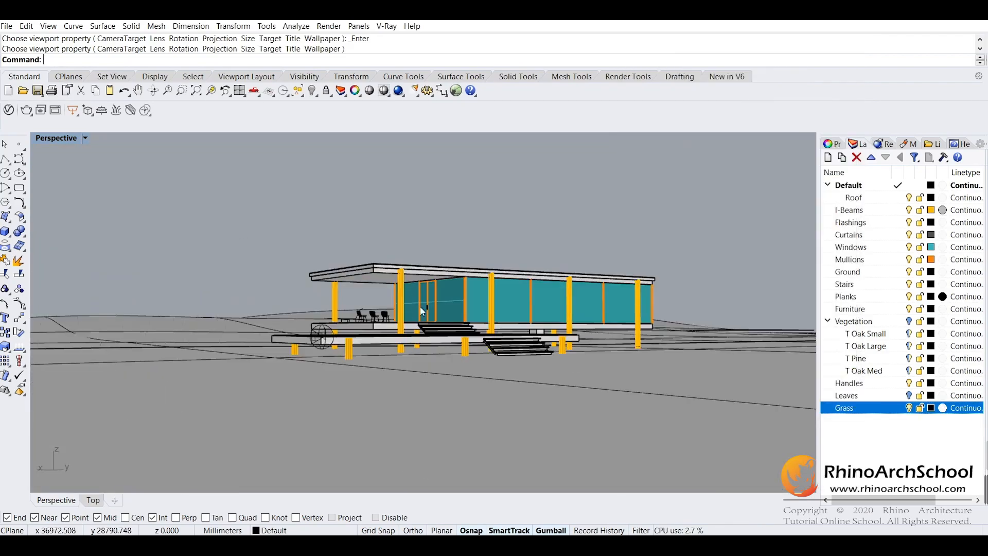
# Frame the house from a low corner angle and adjust the Perspective camera's lens length to about 62 mm
pyautogui.scroll(3, 486, 291)
pyautogui.moveTo(504, 295); pyautogui.dragTo(486, 297, button='right')
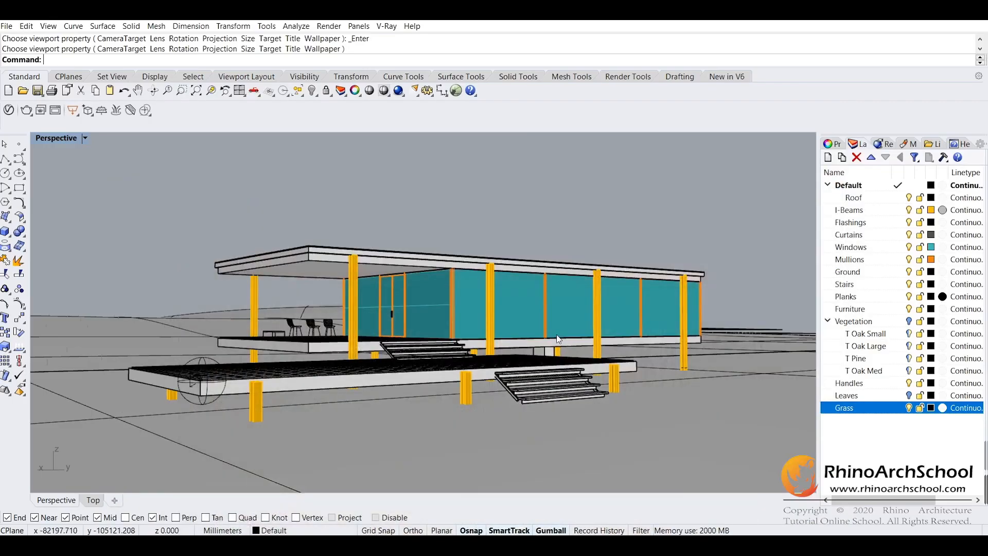
pyautogui.moveTo(579, 332); pyautogui.dragTo(569, 332, button='right')
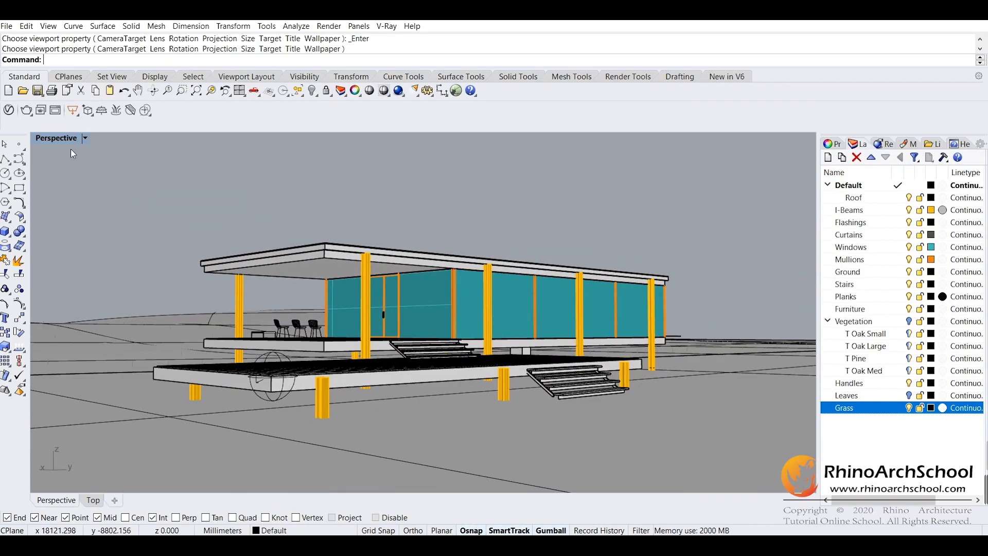
pyautogui.click(85, 137)
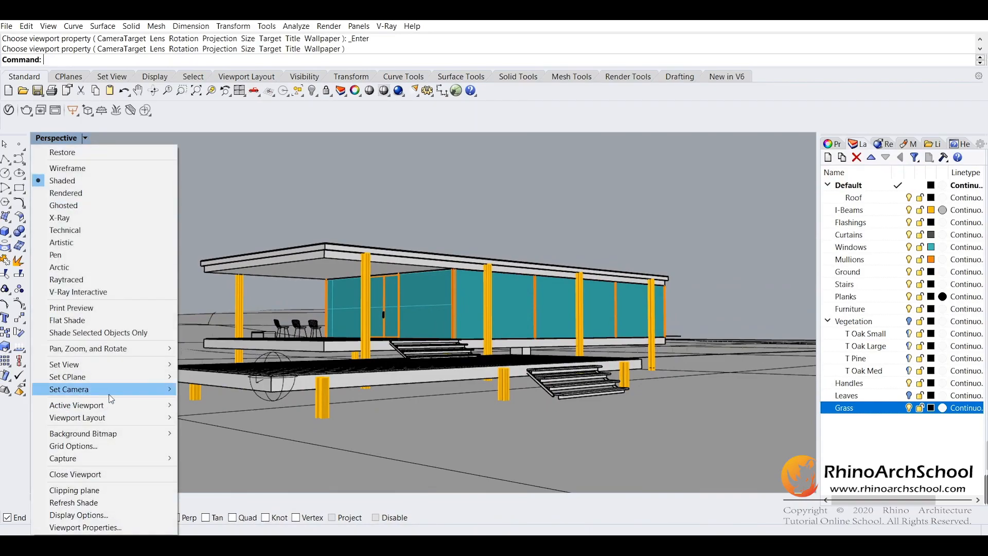
pyautogui.moveTo(110, 394)
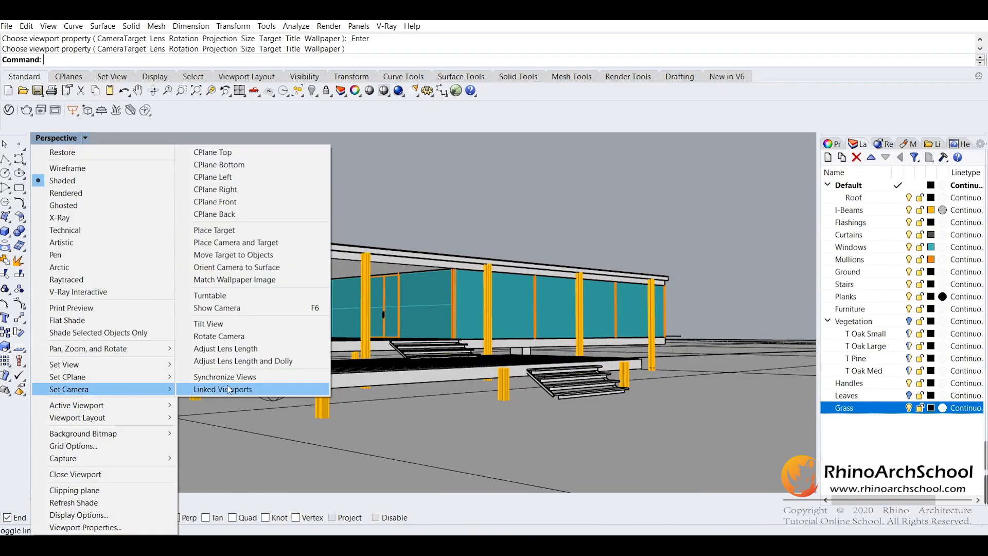
pyautogui.click(247, 350)
pyautogui.moveTo(454, 340)
pyautogui.mouseDown()
pyautogui.moveTo(474, 348)
pyautogui.moveTo(463, 313)
pyautogui.moveTo(456, 470)
pyautogui.moveTo(470, 351)
pyautogui.mouseUp()
pyautogui.moveTo(479, 339); pyautogui.dragTo(480, 348, button='right')
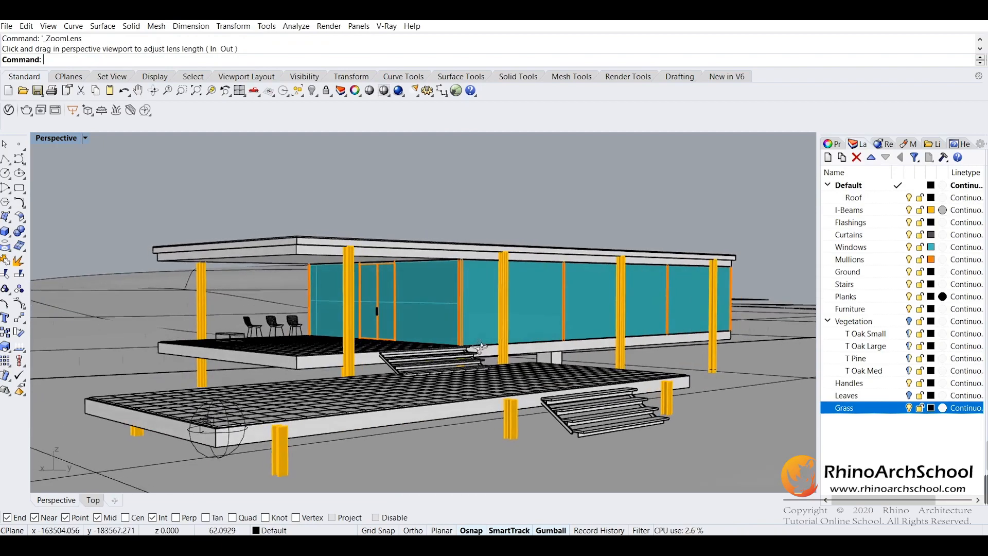
# Adjust the Perspective camera's lens length again to about 58 mm
pyautogui.scroll(-10, 479, 348)
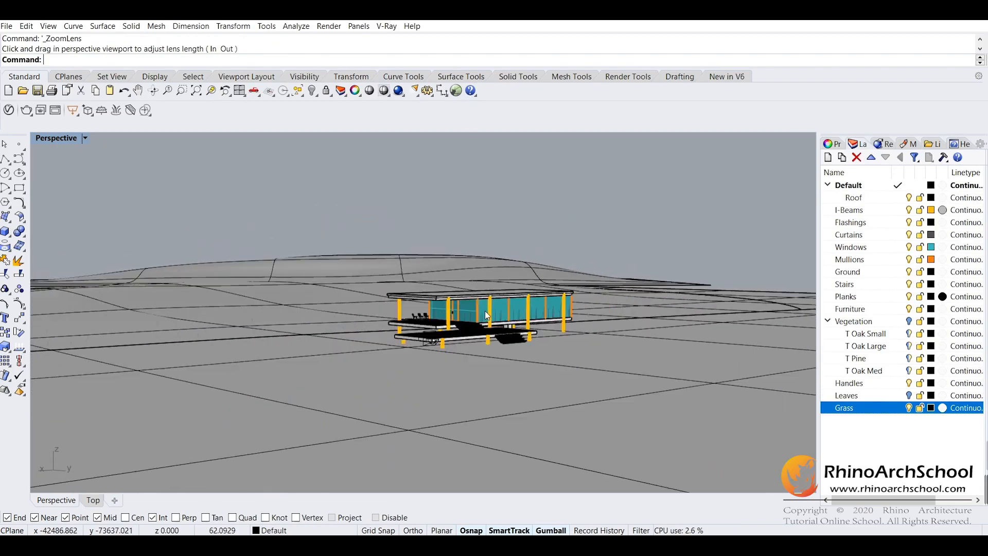
pyautogui.click(85, 137)
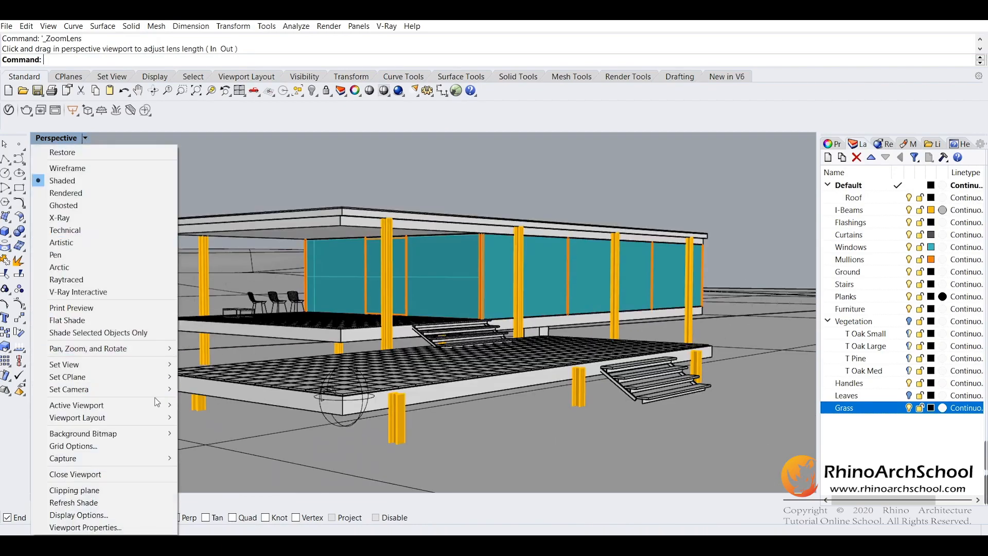
pyautogui.moveTo(108, 389)
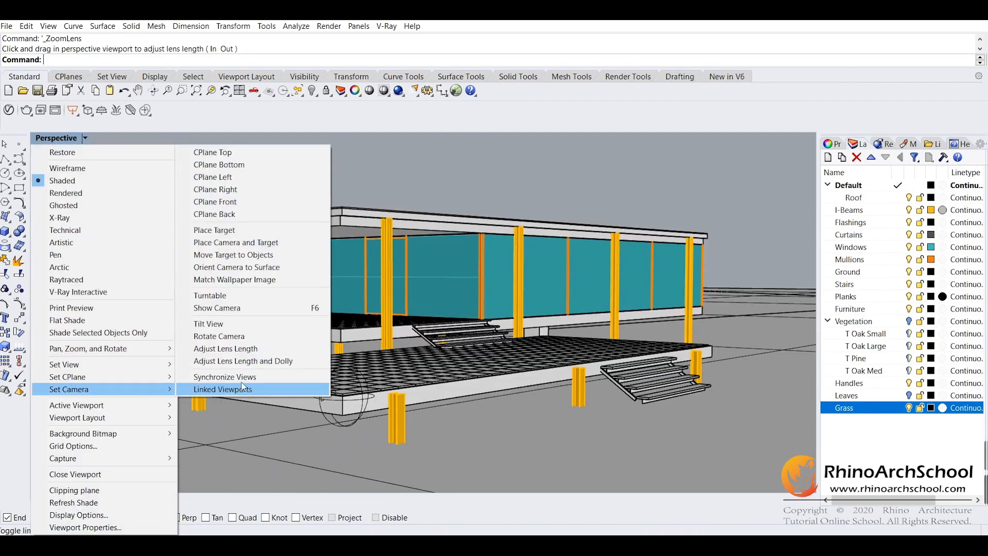
pyautogui.click(238, 350)
pyautogui.moveTo(404, 271); pyautogui.dragTo(403, 276)
pyautogui.moveTo(457, 291)
pyautogui.mouseDown(button='right')
pyautogui.moveTo(434, 287)
pyautogui.moveTo(442, 287)
pyautogui.mouseUp(button='right')
pyautogui.click(85, 138)
pyautogui.moveTo(108, 389)
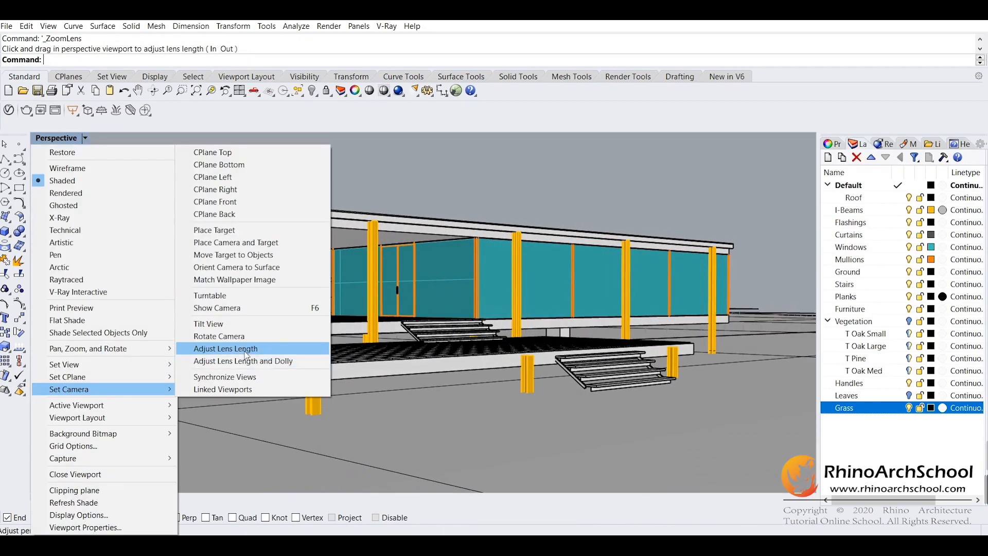
pyautogui.click(407, 153)
# Reposition the Perspective view to a low corner view showing the terrace, both stairs and the glazed facade
pyautogui.moveTo(481, 276); pyautogui.dragTo(490, 280, button='right')
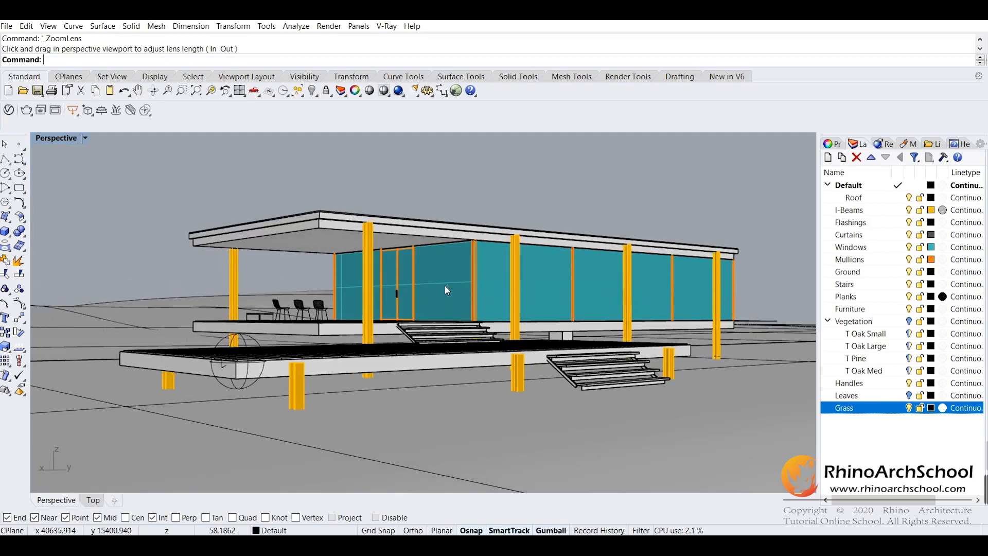
pyautogui.keyDown('shift'); pyautogui.moveTo(425, 280); pyautogui.dragTo(469, 304, button='right'); pyautogui.keyUp('shift')
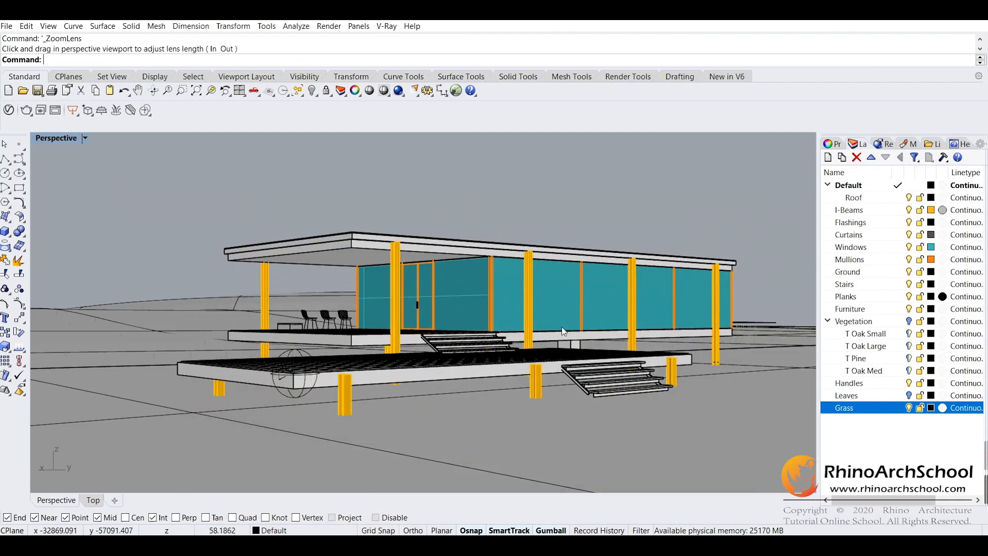
pyautogui.moveTo(561, 327); pyautogui.dragTo(541, 314)
pyautogui.moveTo(541, 314); pyautogui.dragTo(501, 324, button='right')
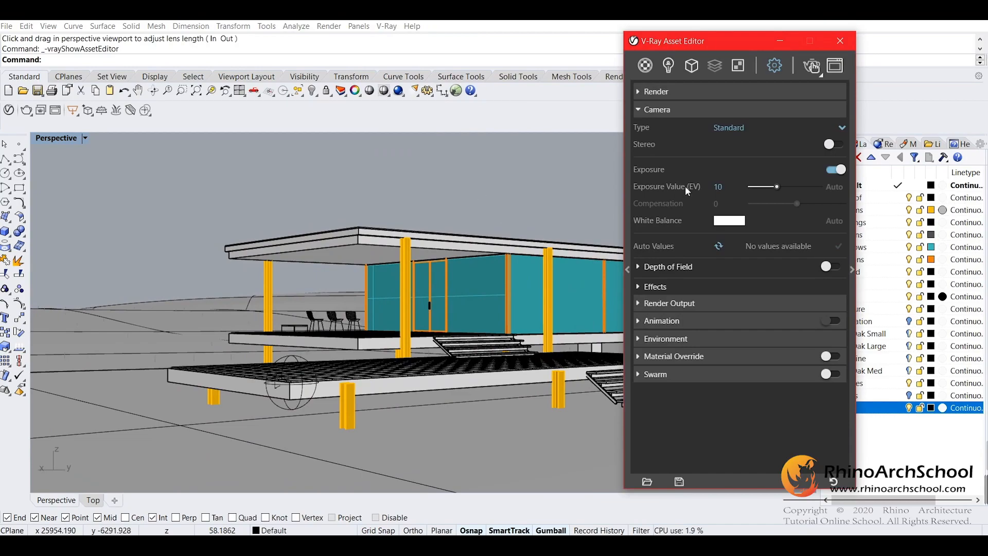
# Turn on Safe Frame in the V-Ray render output settings, keep the 16:9 - Widescreen aspect ratio, and minimize the editor
pyautogui.click(639, 304)
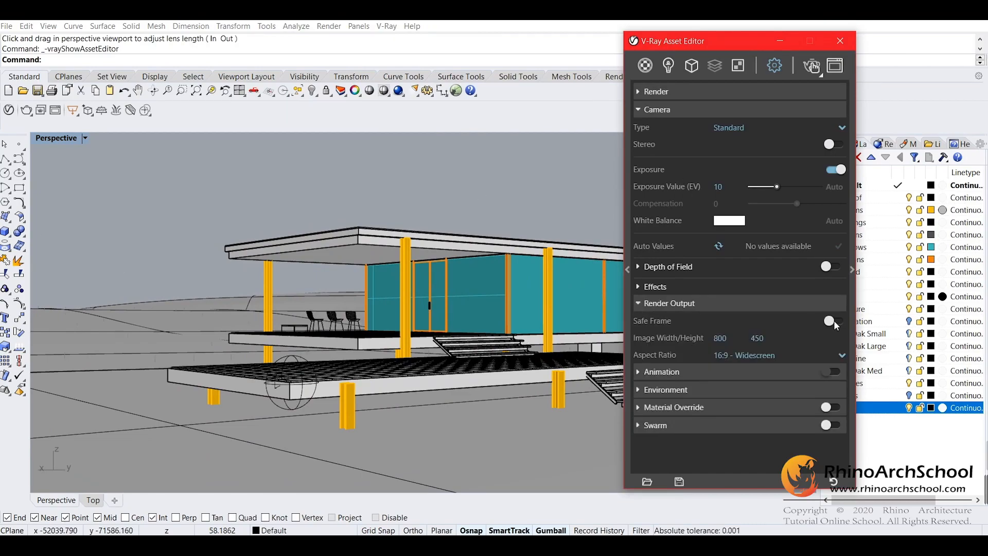
pyautogui.click(834, 322)
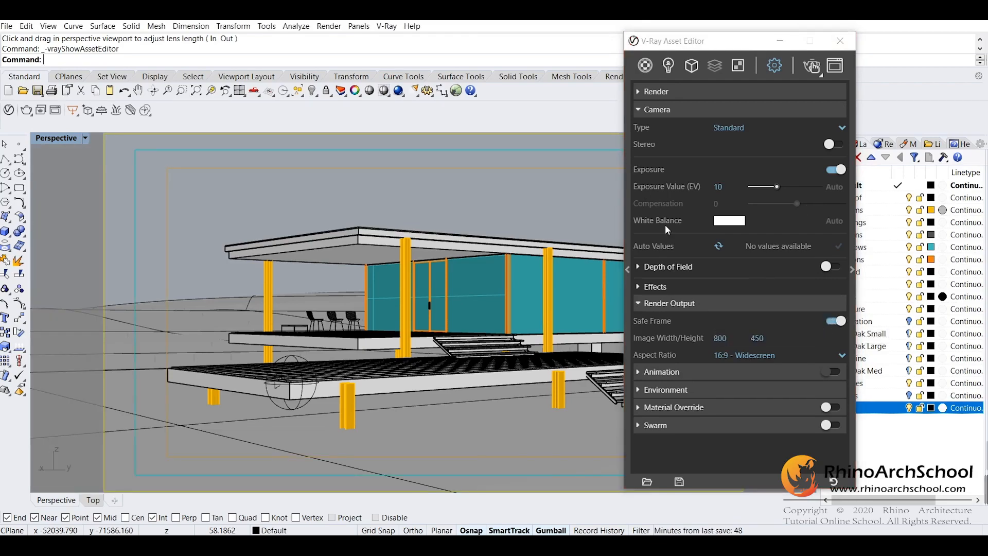
pyautogui.click(746, 356)
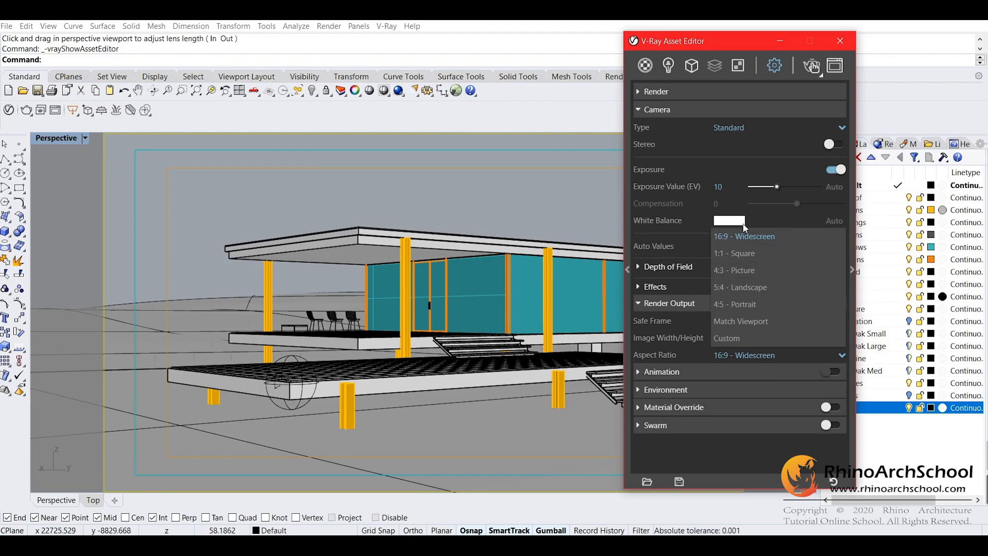
pyautogui.click(762, 355)
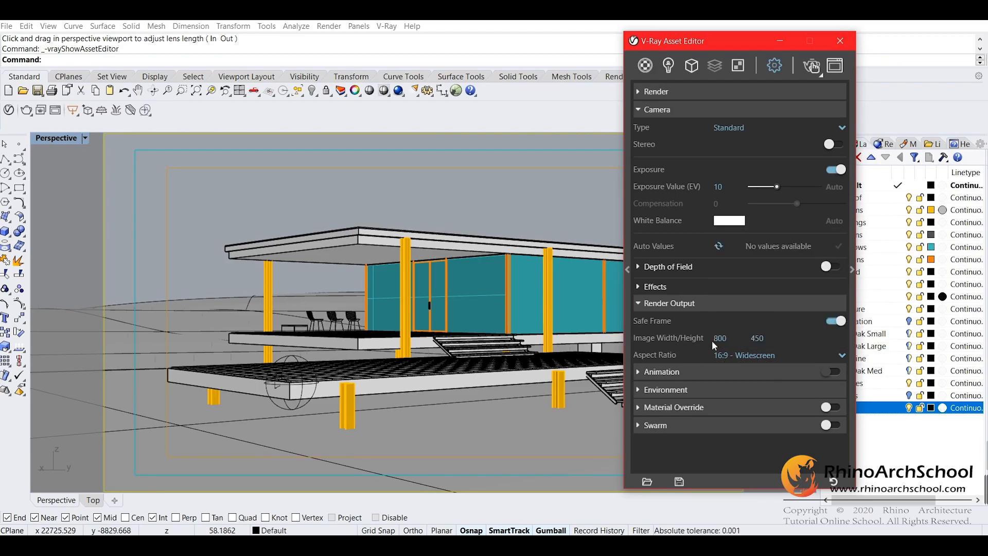
pyautogui.click(780, 40)
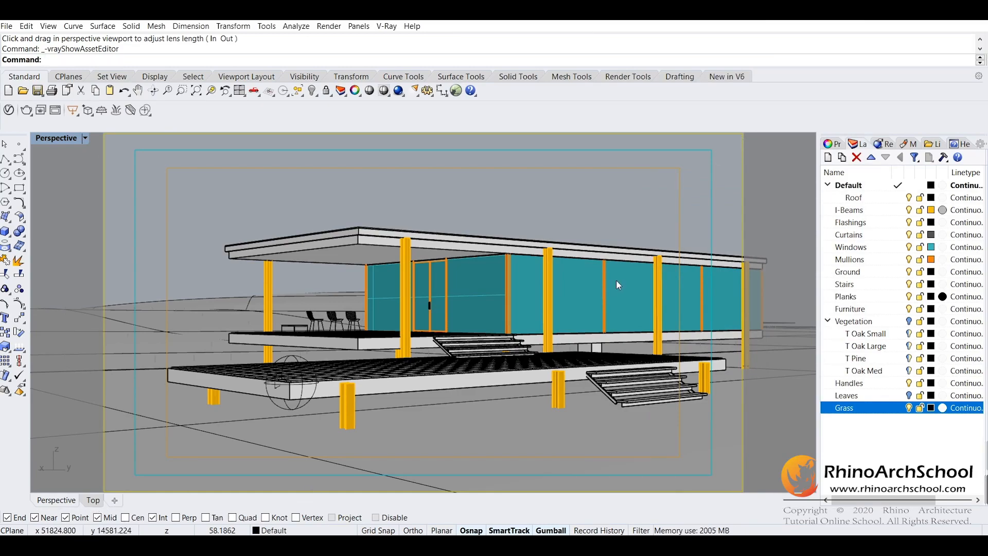
# Fit the house within the safe frame and save the viewport as a named view called View 01
pyautogui.moveTo(443, 256); pyautogui.dragTo(468, 294, button='right')
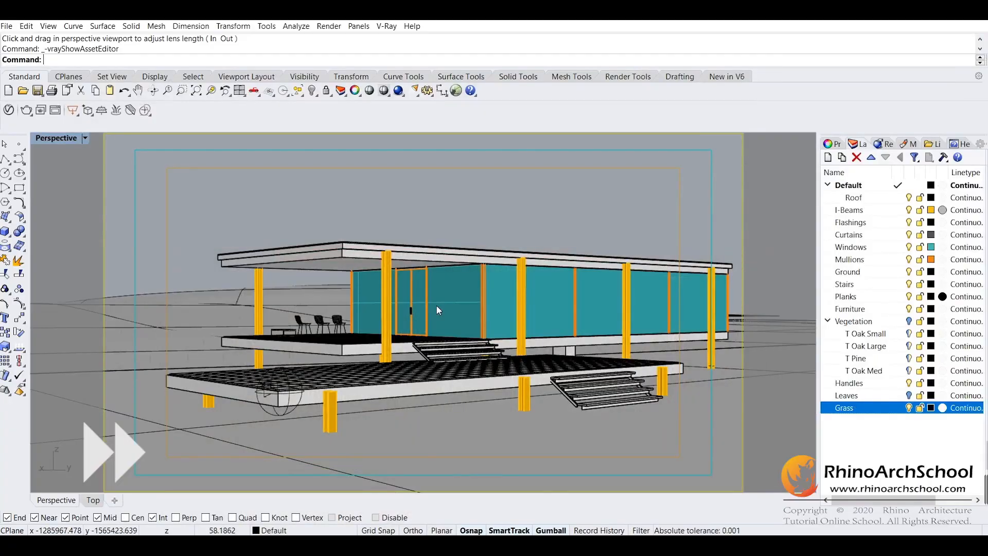
pyautogui.moveTo(441, 297); pyautogui.dragTo(437, 292, button='right')
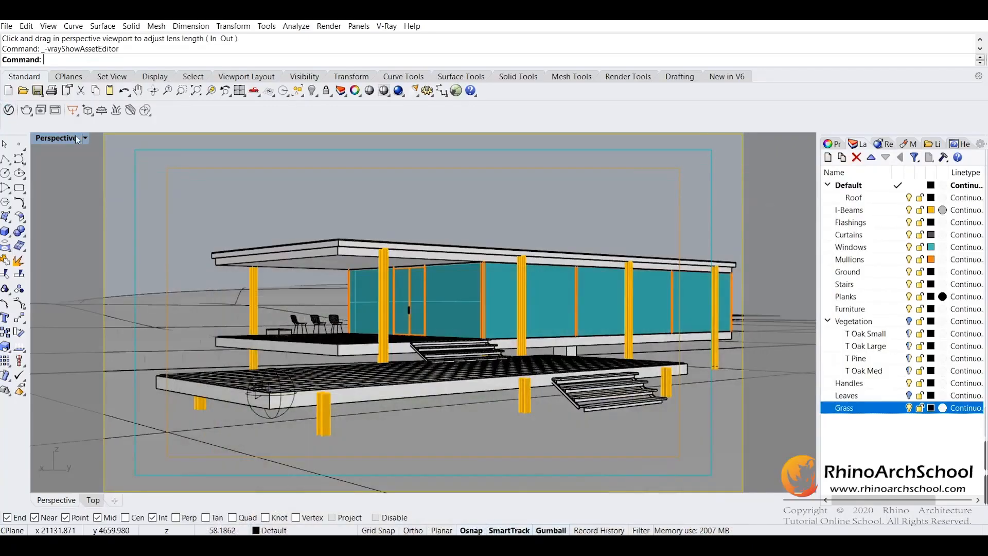
pyautogui.click(85, 139)
pyautogui.moveTo(102, 365)
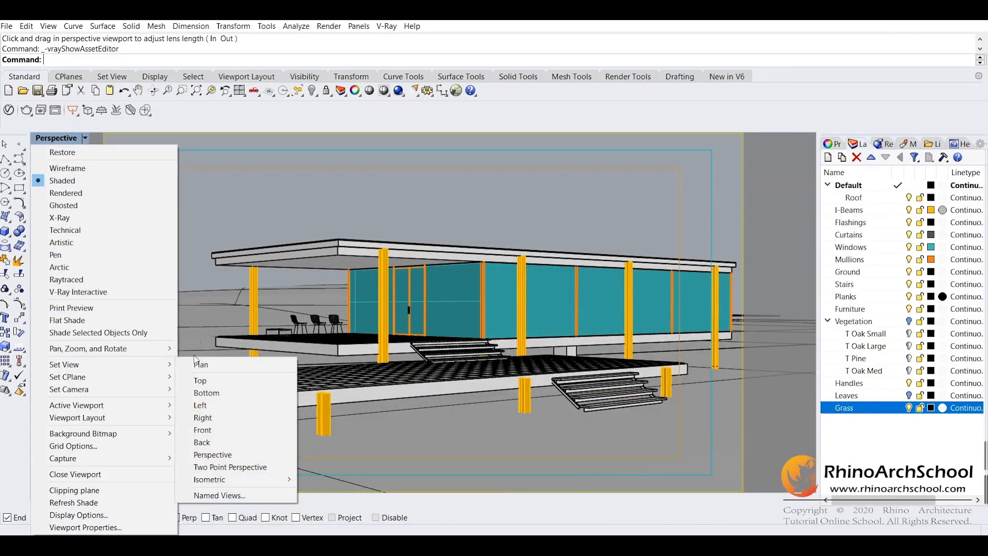
pyautogui.click(244, 496)
pyautogui.click(269, 193)
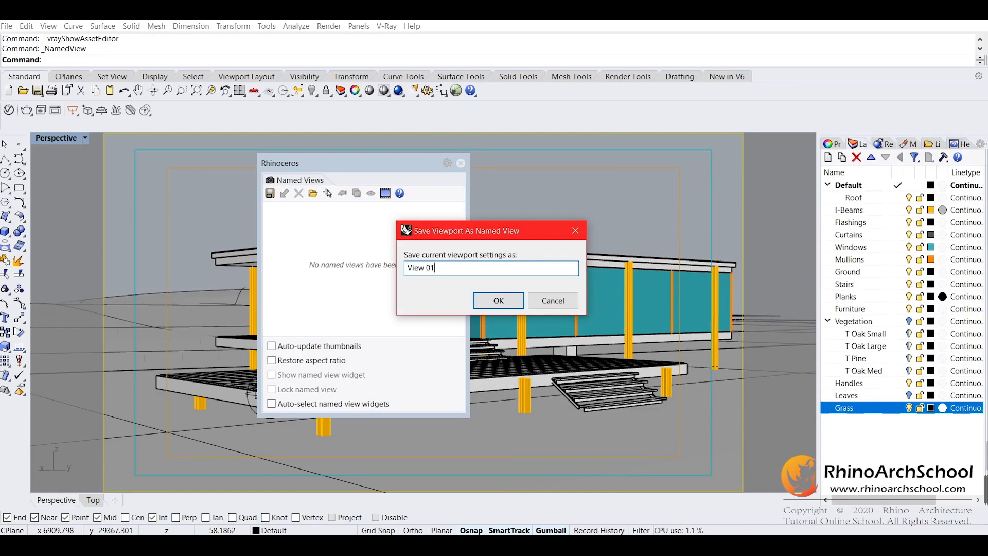
pyautogui.click(509, 306)
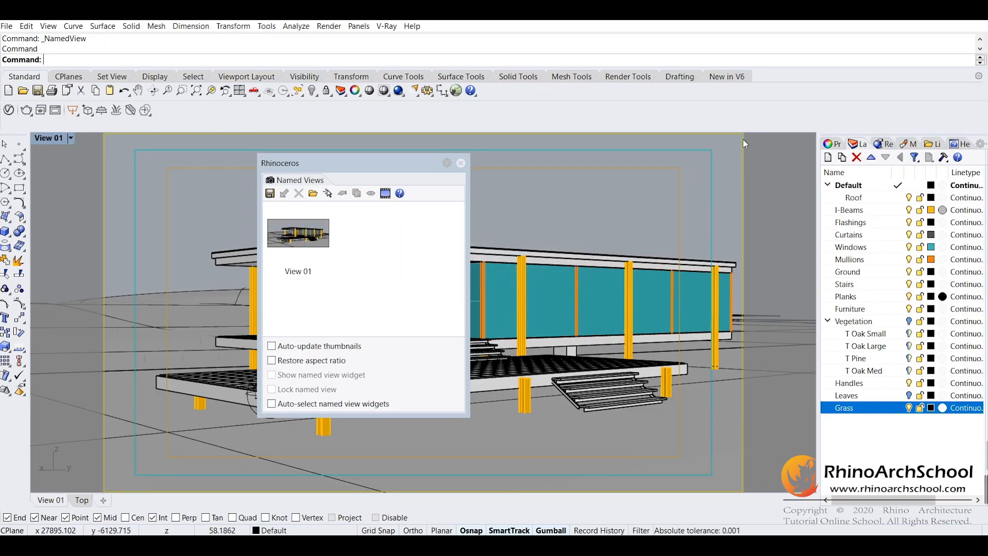
pyautogui.click(460, 164)
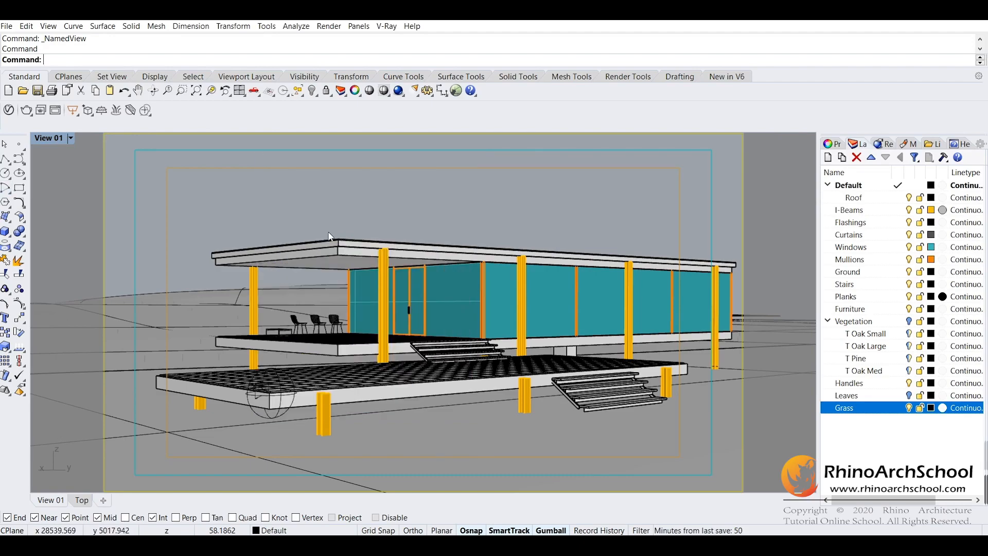
# Move the viewport away from the saved camera and switch it to the Back view
pyautogui.moveTo(334, 237); pyautogui.dragTo(426, 325, button='right')
pyautogui.scroll(-8, 424, 321)
pyautogui.click(72, 137)
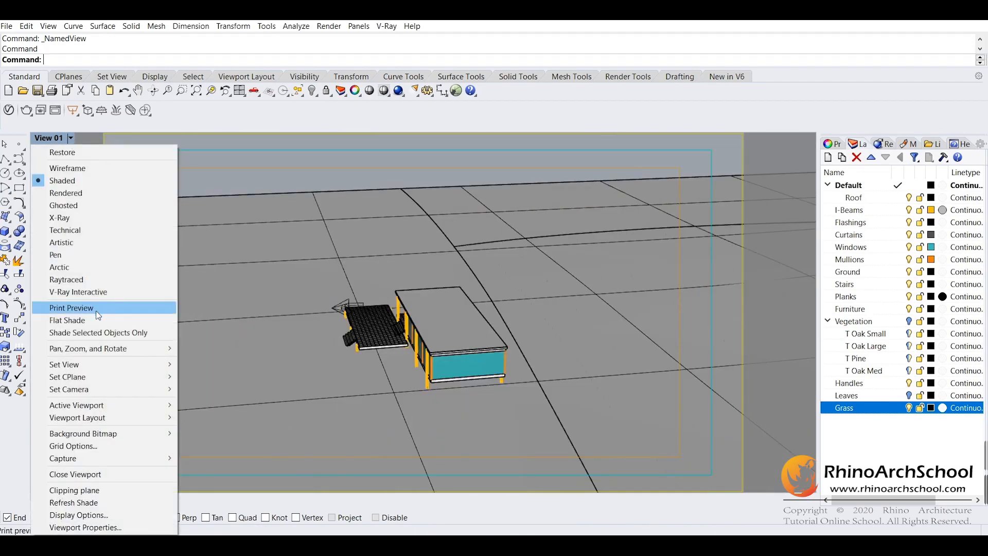
pyautogui.moveTo(77, 364)
pyautogui.click(206, 442)
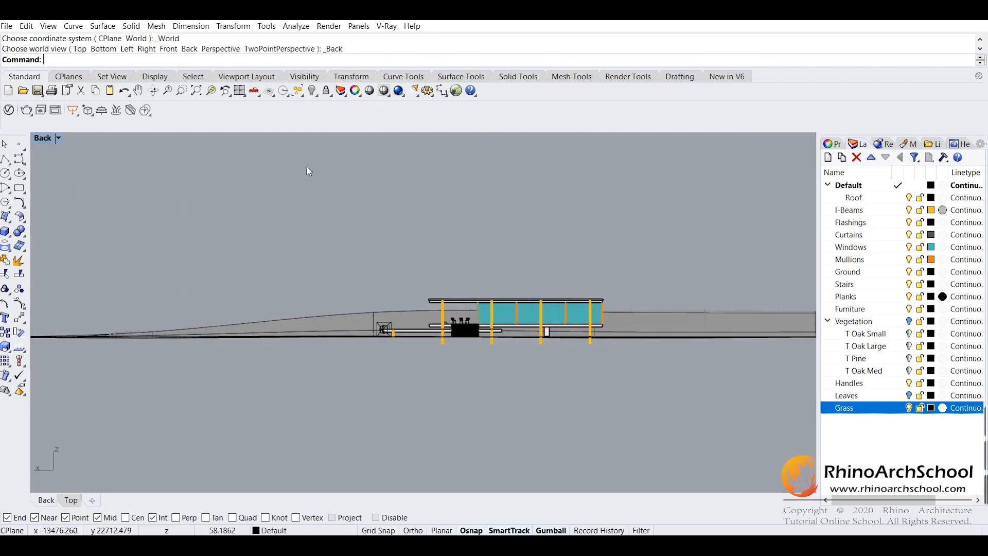
# Restore the named view View 01 in the viewport
pyautogui.click(58, 138)
pyautogui.moveTo(103, 363)
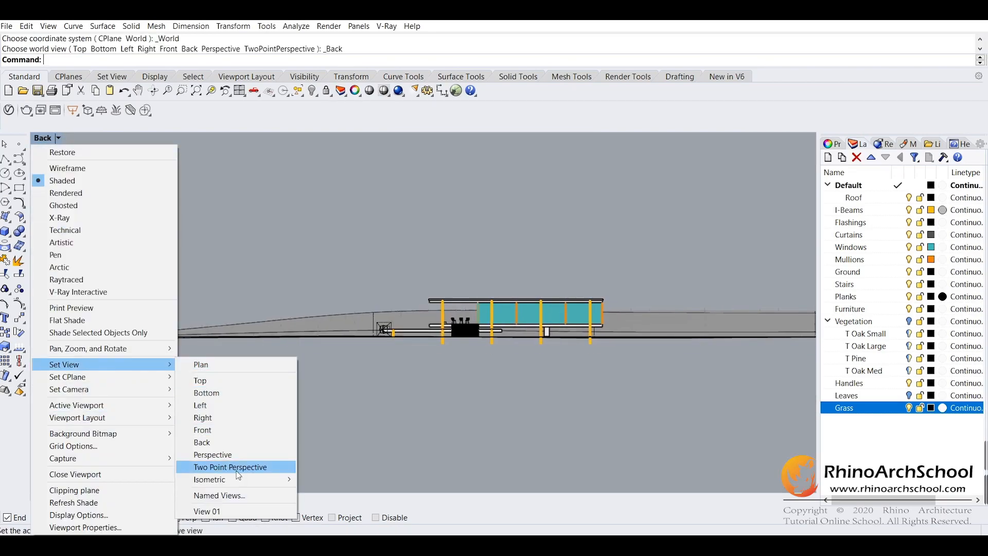
pyautogui.click(222, 511)
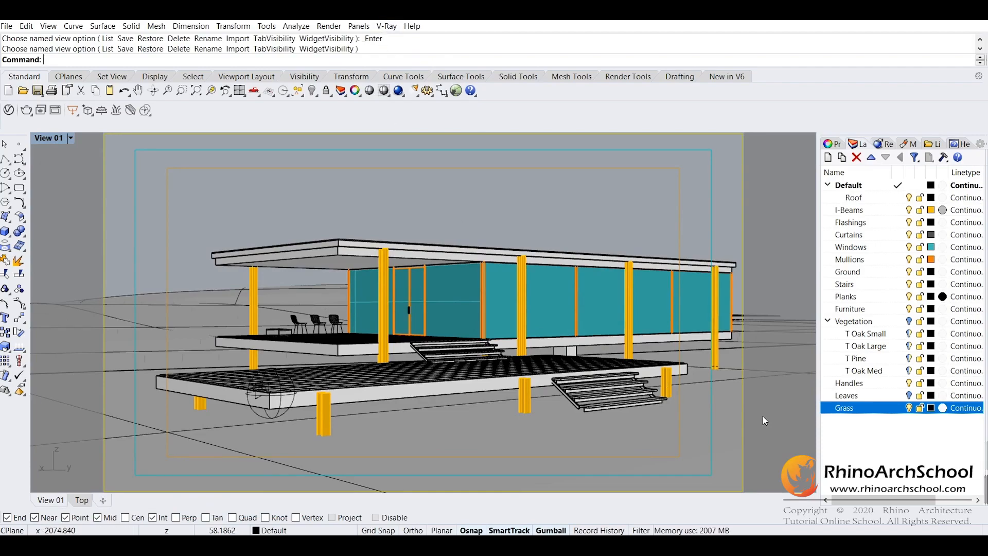
# Hide the Grass layer and start an interactive V-Ray render of View 01, moving the frame buffer clear of the toolbars
pyautogui.click(908, 408)
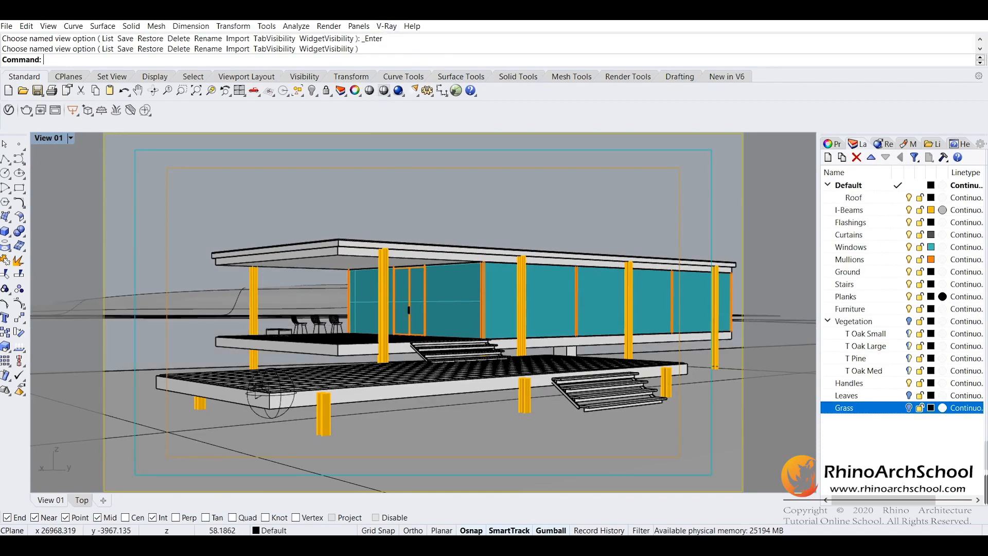
pyautogui.click(385, 26)
pyautogui.click(390, 38)
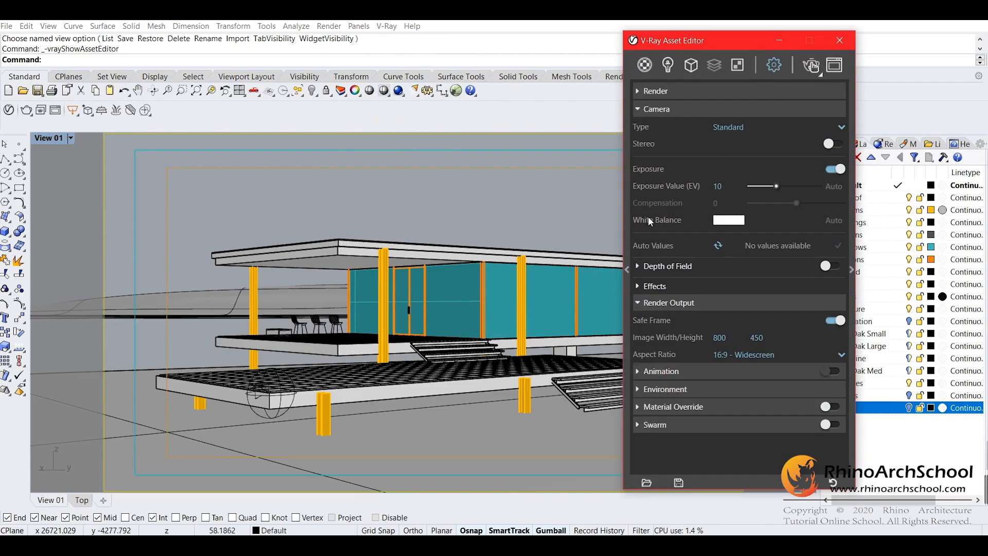
pyautogui.click(684, 95)
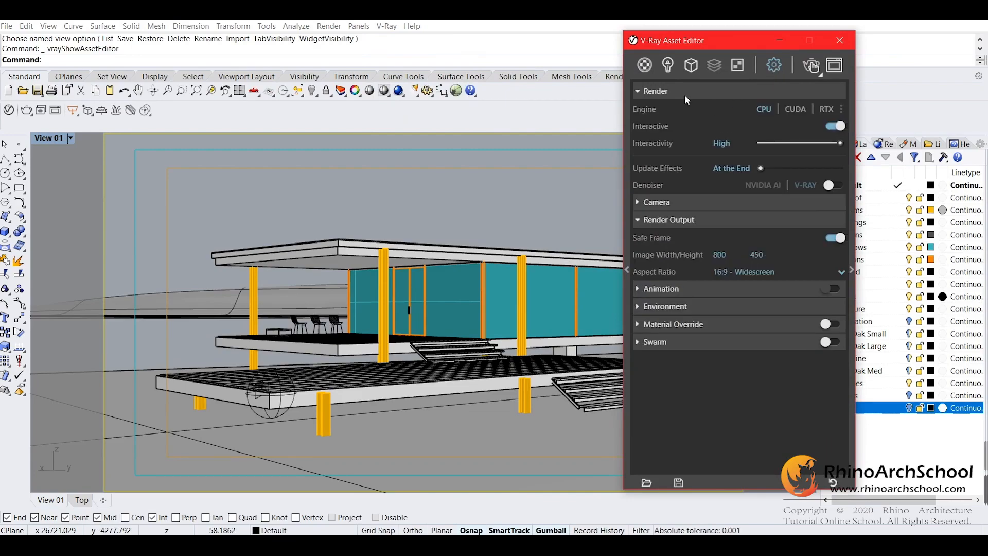
pyautogui.click(811, 64)
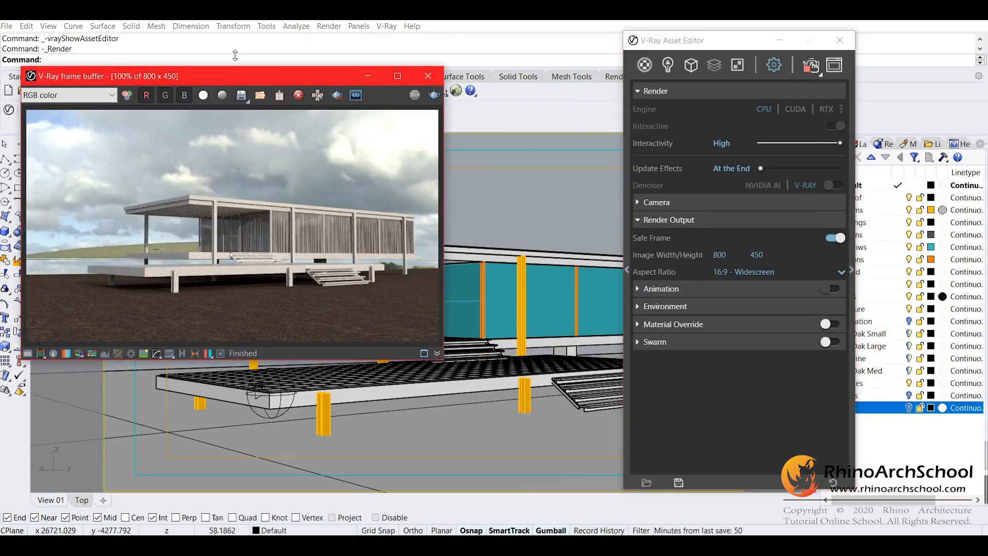
pyautogui.moveTo(233, 77); pyautogui.dragTo(310, 115)
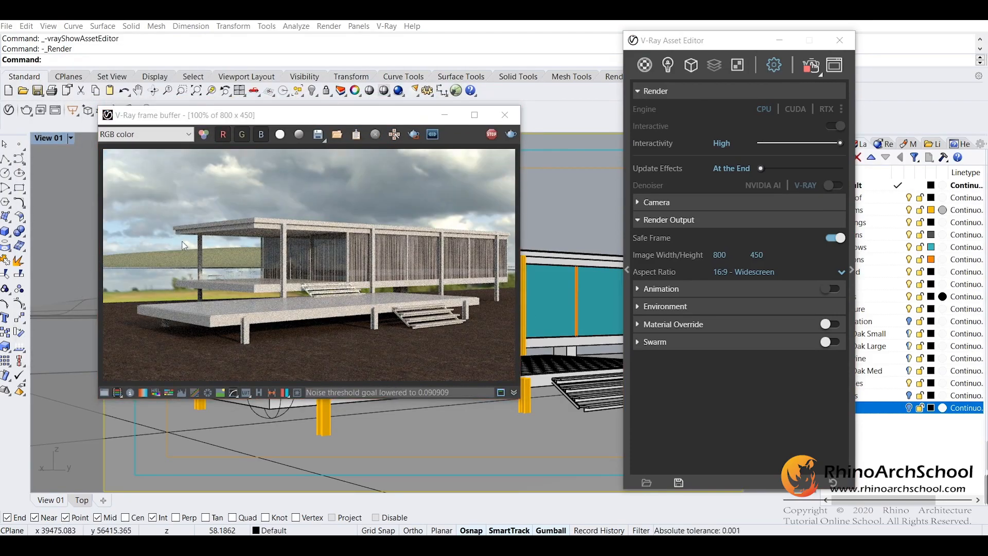
# Move the frame buffer off the house in the viewport and adjust the camera angle with the interactive render running
pyautogui.moveTo(277, 115); pyautogui.dragTo(733, 87)
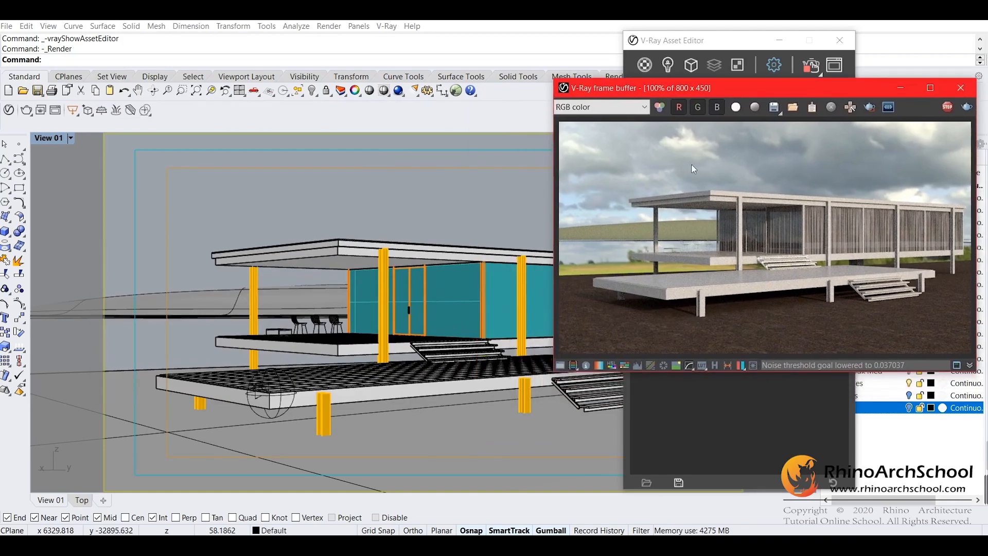
pyautogui.moveTo(419, 323); pyautogui.dragTo(420, 321, button='right')
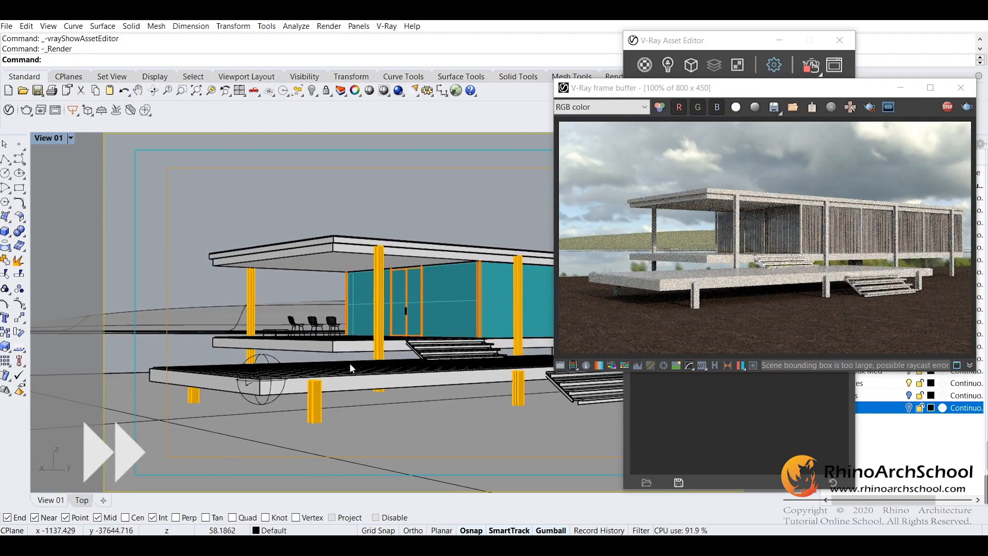
pyautogui.moveTo(350, 363); pyautogui.dragTo(346, 359, button='right')
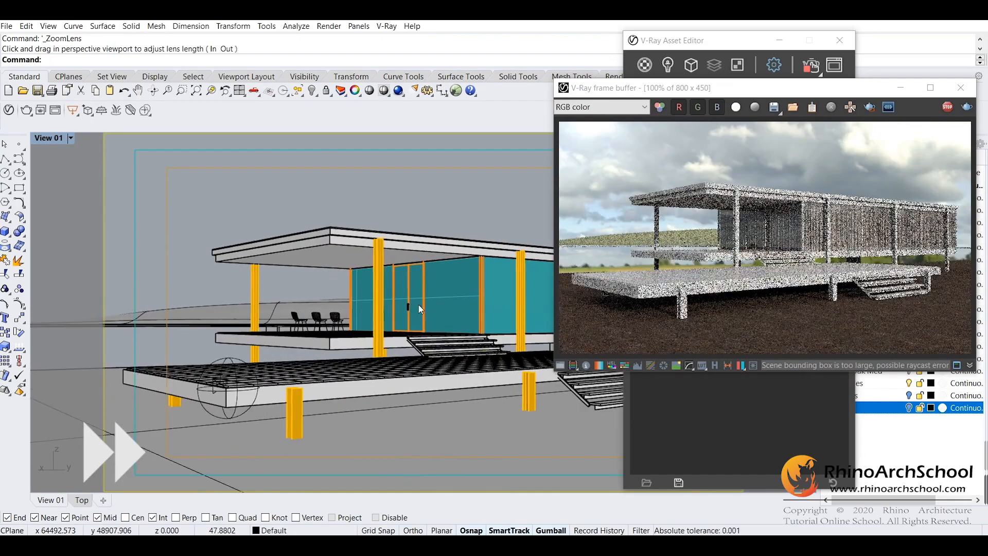
pyautogui.moveTo(418, 304); pyautogui.dragTo(406, 316, button='right')
# Adjust the View 01 camera's lens length to about 47 mm and fine-tune the framing of the house
pyautogui.click(70, 138)
pyautogui.moveTo(113, 390)
pyautogui.click(260, 345)
pyautogui.moveTo(286, 321); pyautogui.dragTo(286, 297)
pyautogui.moveTo(286, 297)
pyautogui.mouseDown(button='right')
pyautogui.moveTo(308, 299)
pyautogui.moveTo(296, 301)
pyautogui.mouseUp(button='right')
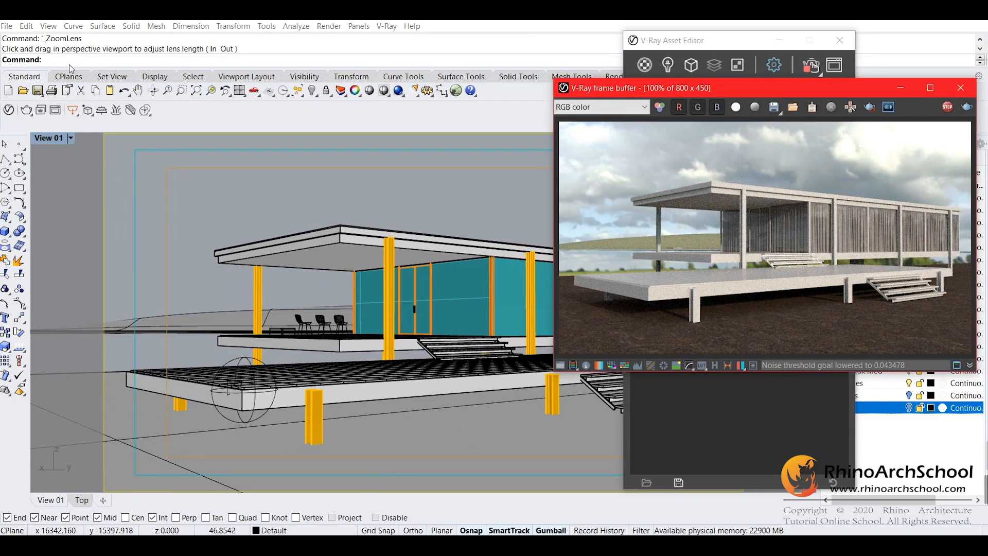
# Save the adjusted viewport as a named view under the name View 01, overwriting the existing one
pyautogui.click(70, 138)
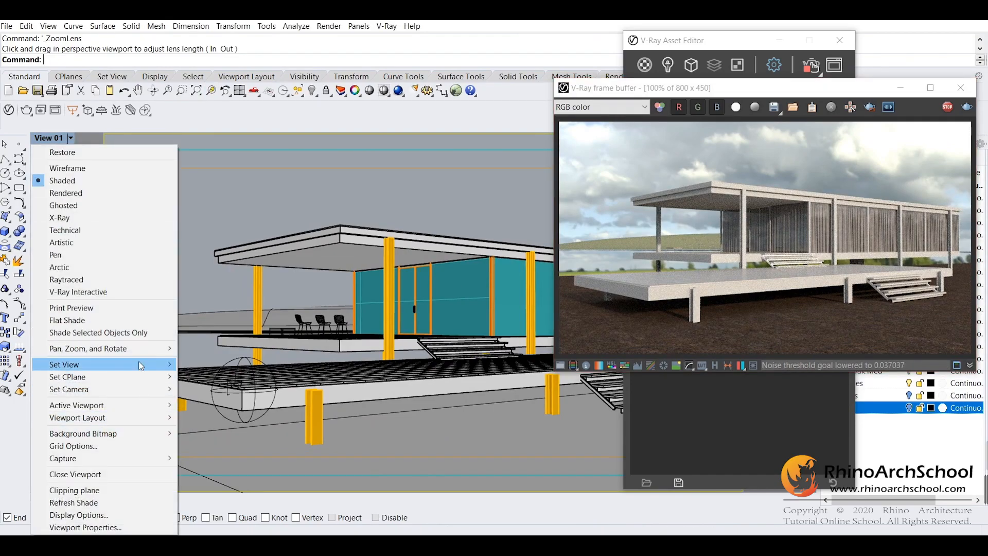
pyautogui.moveTo(138, 365)
pyautogui.click(216, 494)
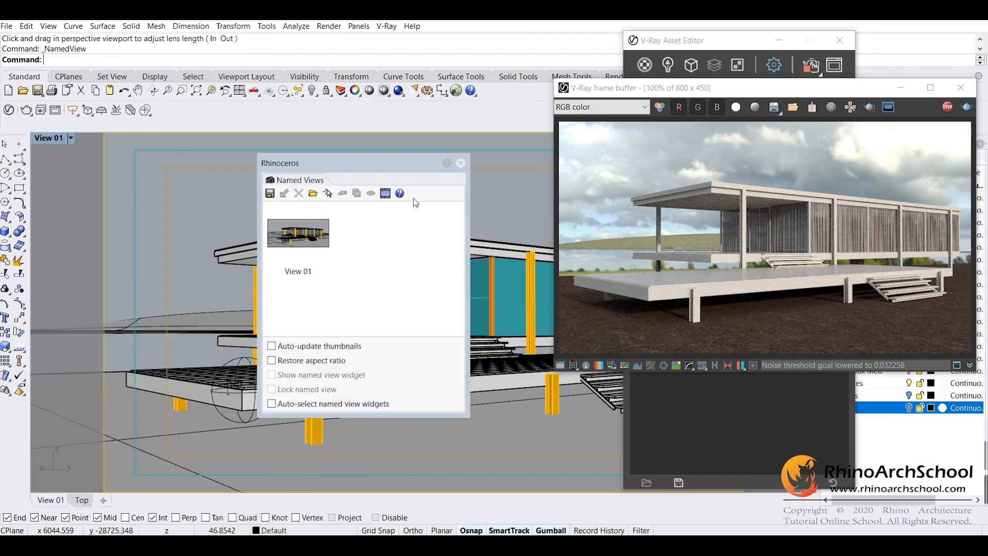
pyautogui.click(288, 211)
pyautogui.click(269, 194)
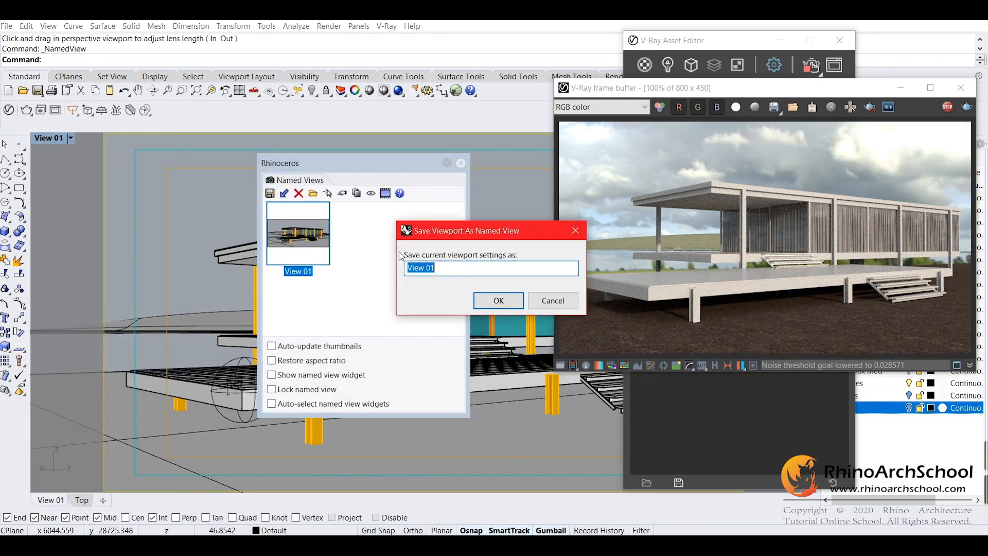
pyautogui.click(507, 306)
pyautogui.click(462, 300)
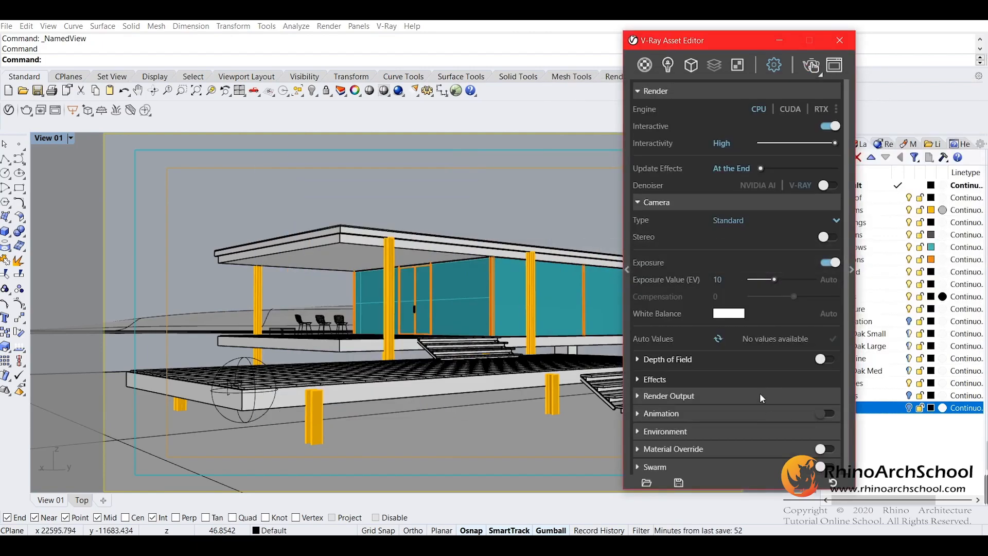
# Start an interactive V-Ray render of View 01 and move the frame buffer clear of the camera settings
pyautogui.click(57, 143)
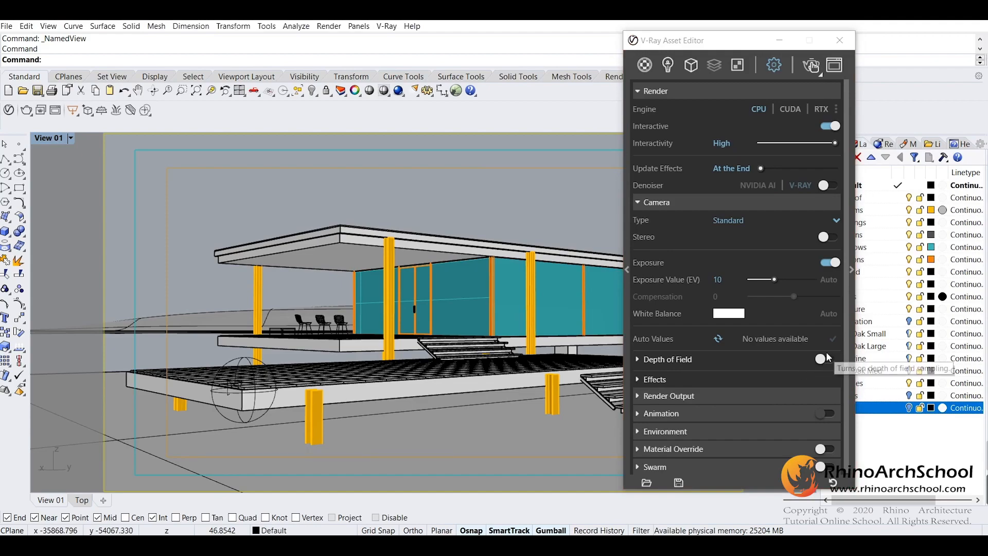
pyautogui.click(811, 65)
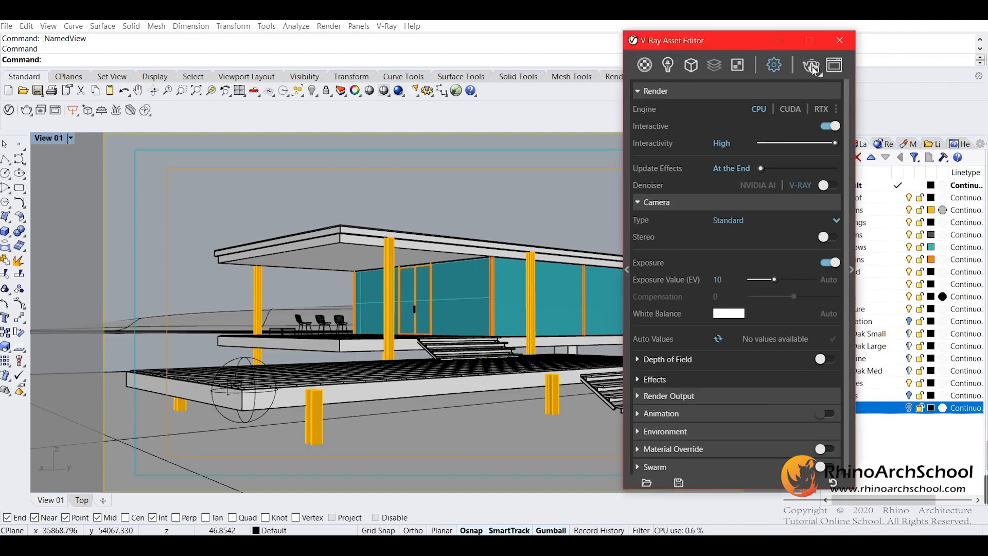
pyautogui.moveTo(757, 88); pyautogui.dragTo(334, 101)
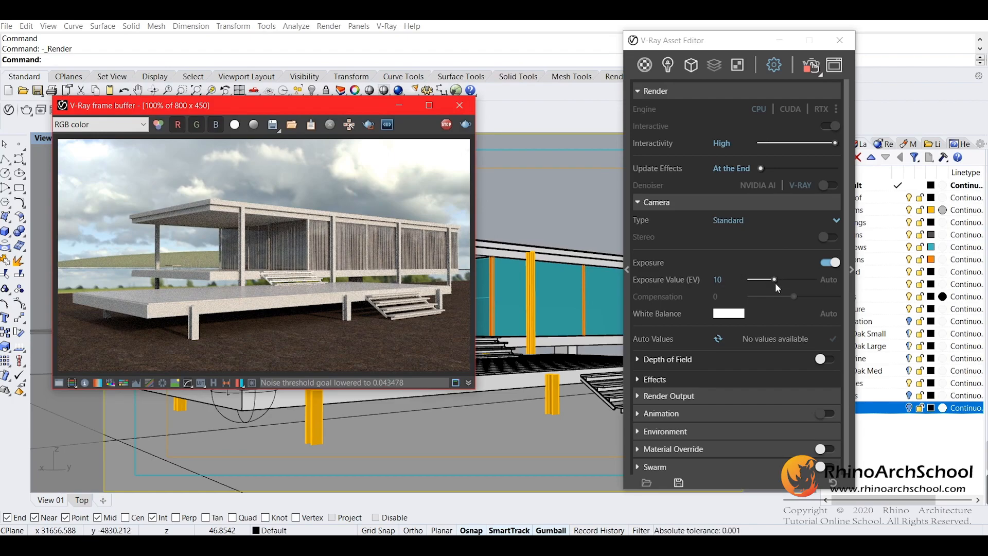
# Try camera exposure values of 4.8, 17.8, 15.2 and 10.96 in the interactive render
pyautogui.moveTo(780, 280); pyautogui.dragTo(782, 280)
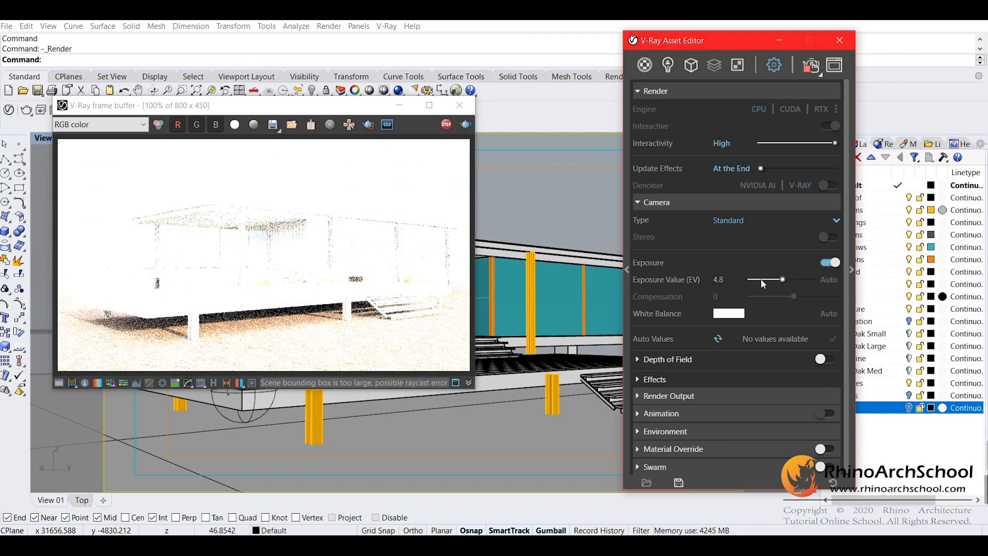
pyautogui.click(796, 532)
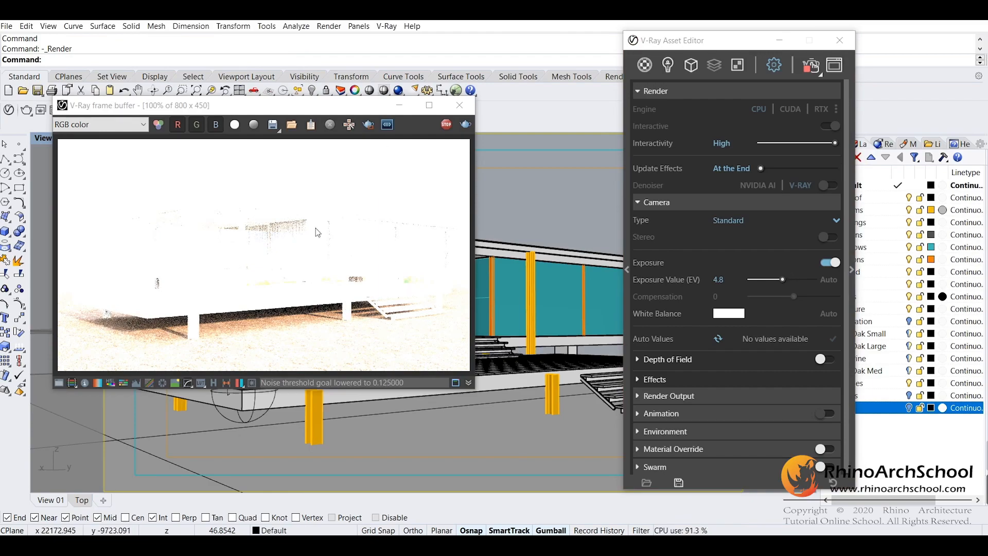
pyautogui.moveTo(765, 283); pyautogui.dragTo(756, 280)
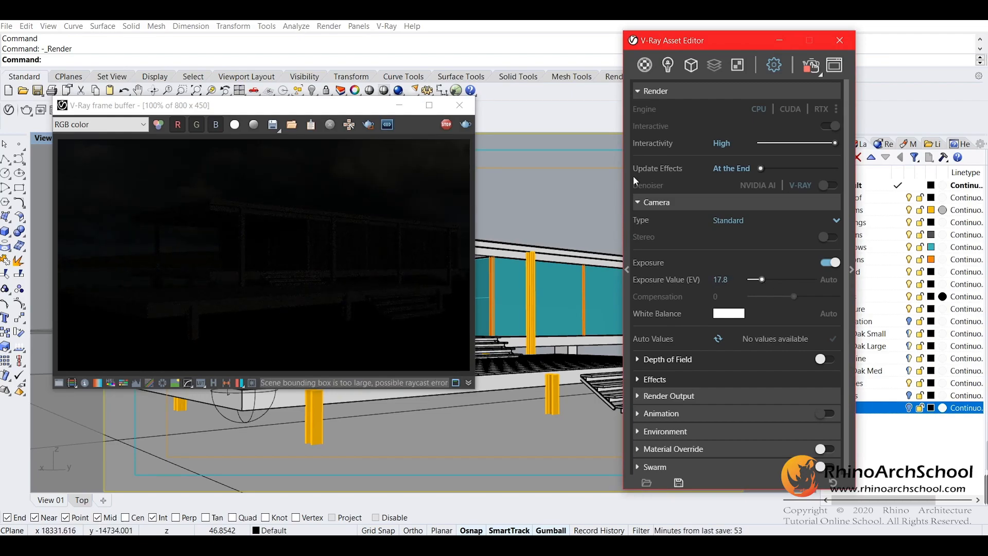
pyautogui.moveTo(762, 279); pyautogui.dragTo(765, 280)
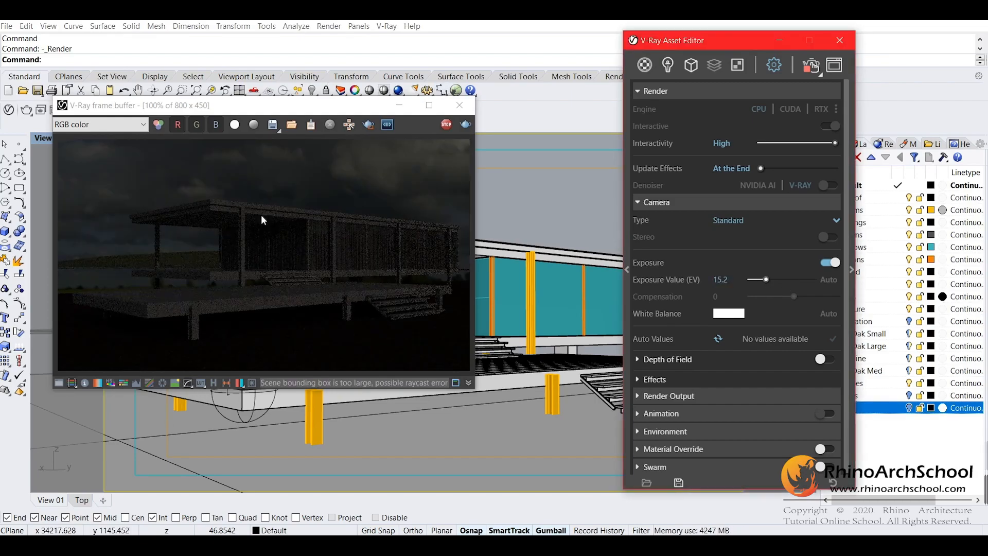
pyautogui.moveTo(765, 280); pyautogui.dragTo(779, 284)
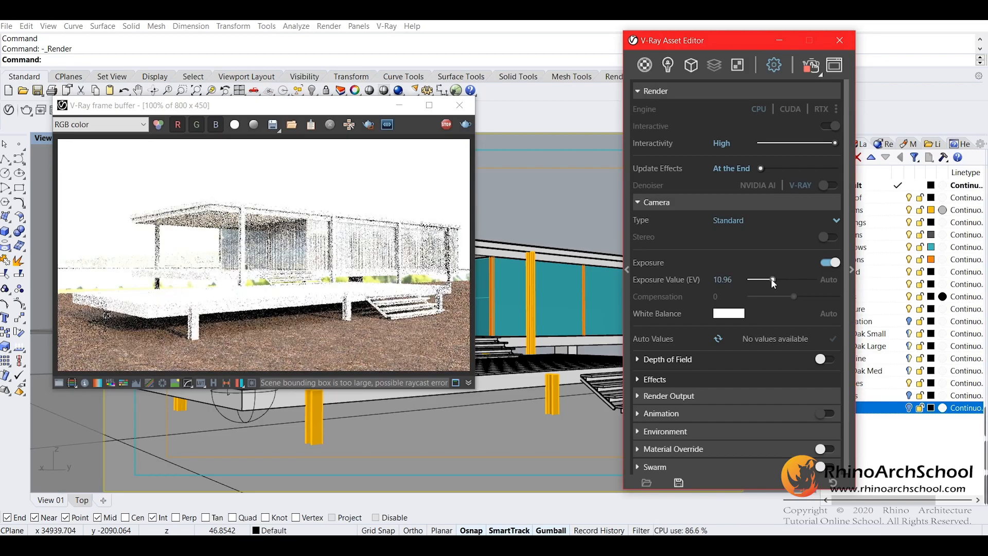
# Set the camera's exposure value to 9.8
pyautogui.click(736, 282)
pyautogui.doubleClick(737, 282)
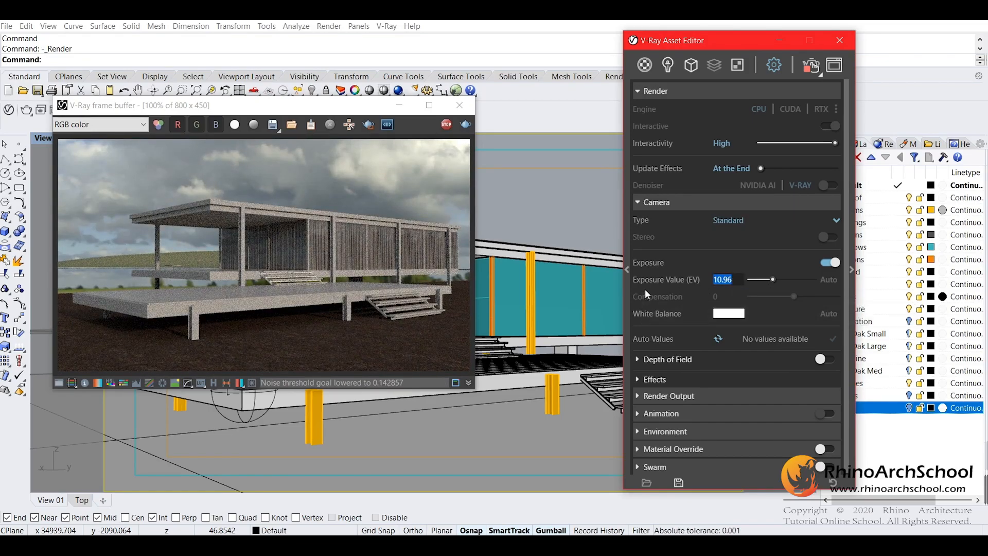
pyautogui.write('9.8')
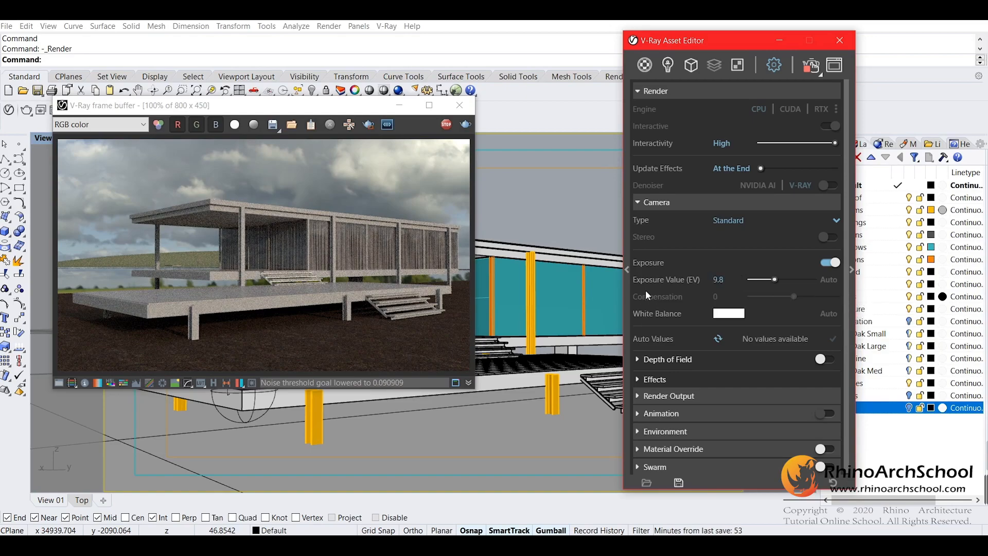
pyautogui.press('Return')
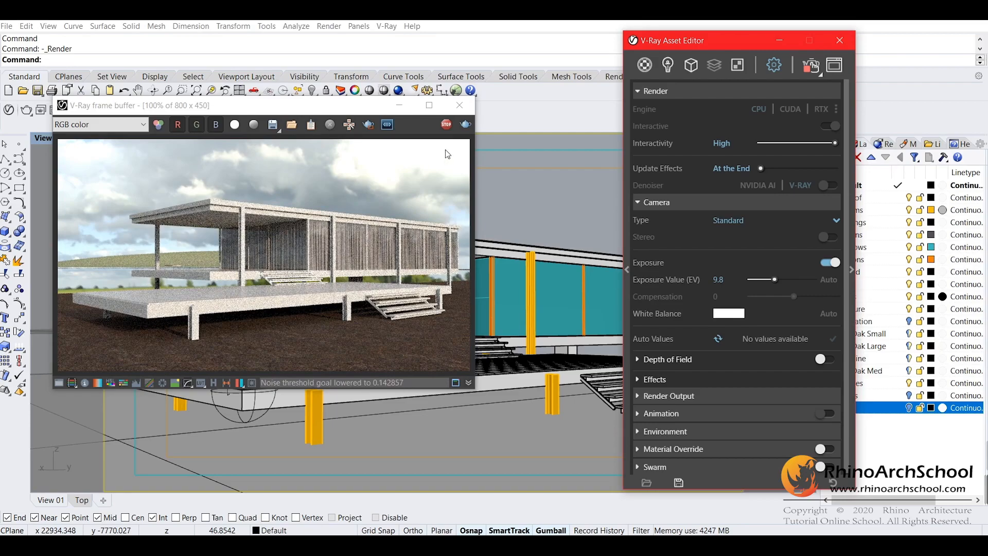
# Check the render's sky and roof up close, and set the camera's exposure value to 10
pyautogui.scroll(2, 417, 167)
pyautogui.scroll(-1, 420, 212)
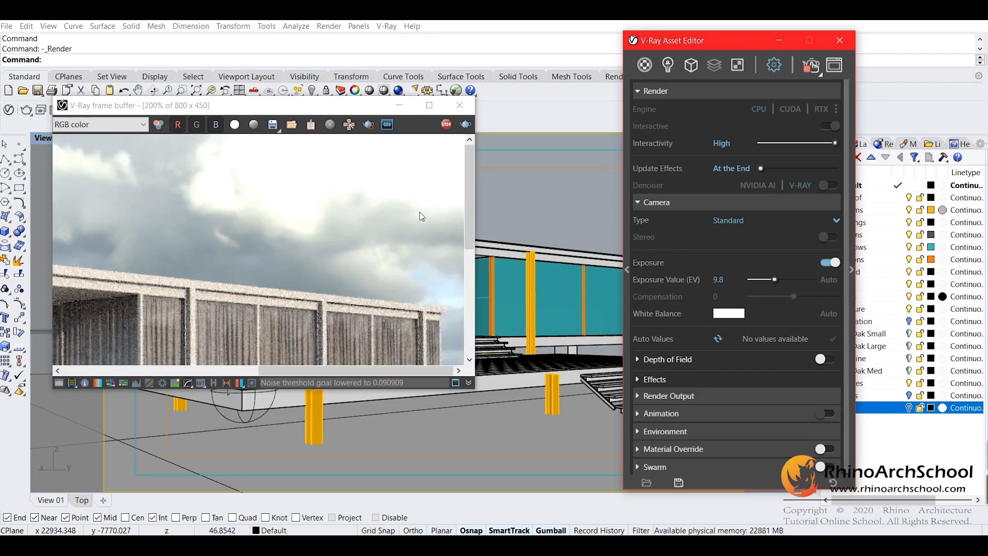
pyautogui.scroll(-1, 407, 271)
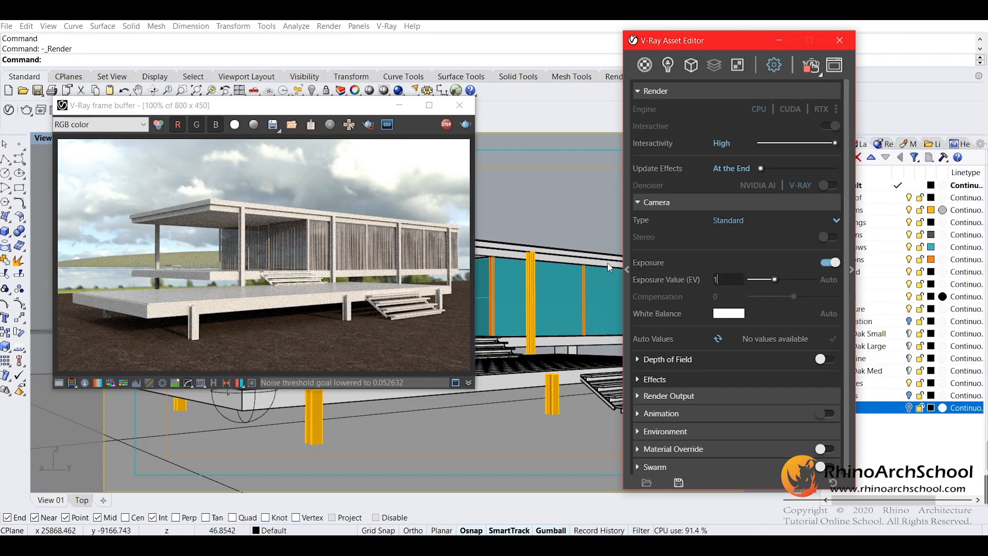
pyautogui.press('Return')
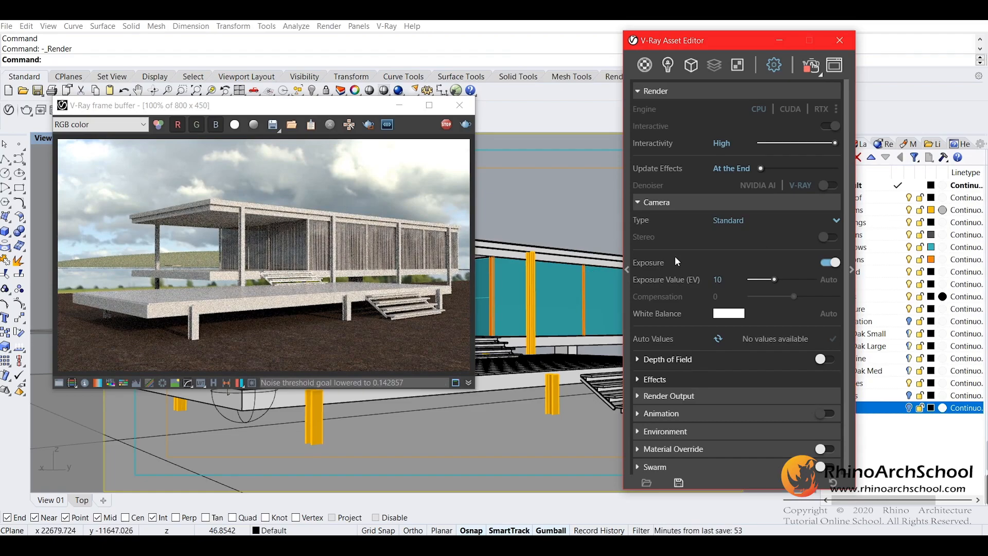
# Look at the white balance colour without changing it, and stop the interactive render
pyautogui.click(729, 314)
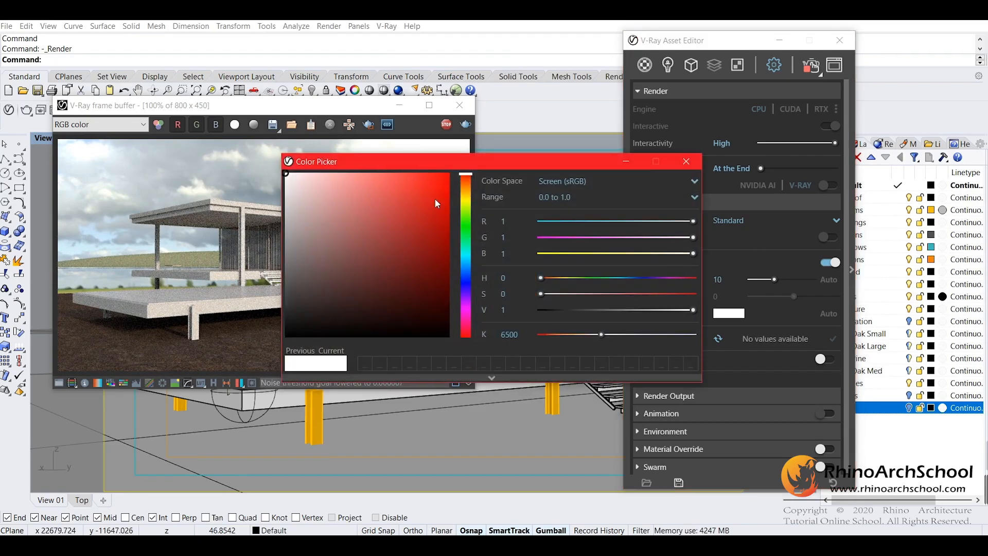
pyautogui.click(688, 162)
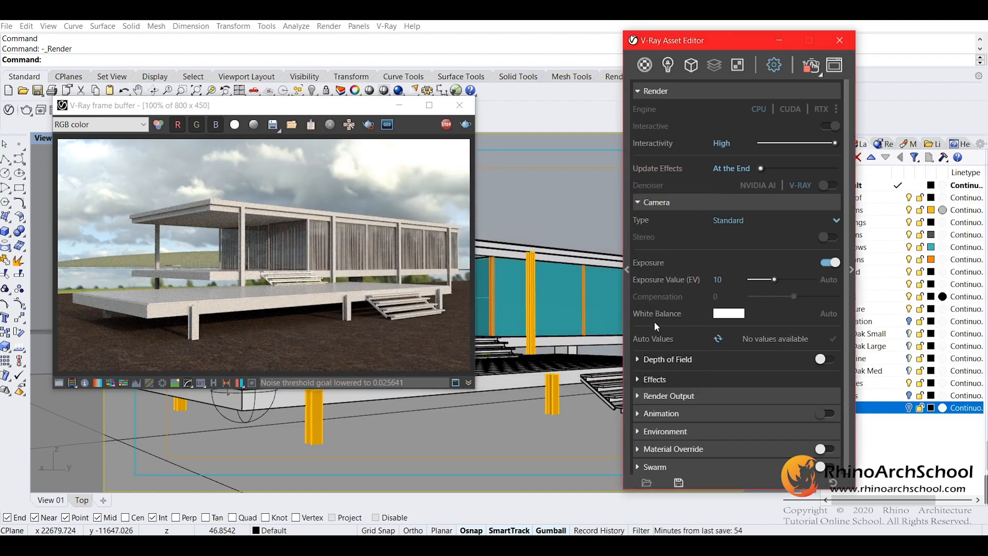
pyautogui.click(447, 125)
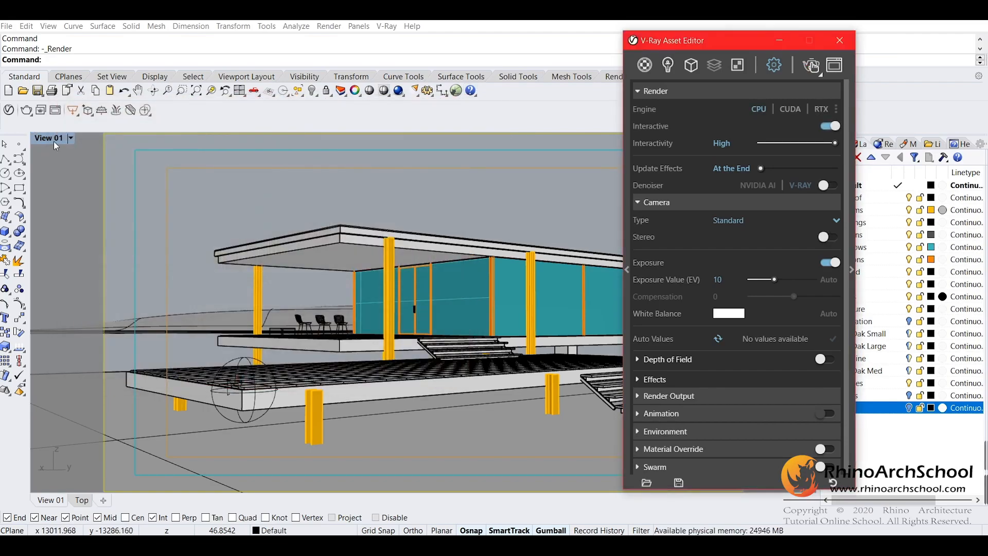
# Show the Top and View 01 viewports side by side, with the asset editor moved aside and space around the house plan
pyautogui.doubleClick(54, 140)
pyautogui.scroll(-6, 254, 307)
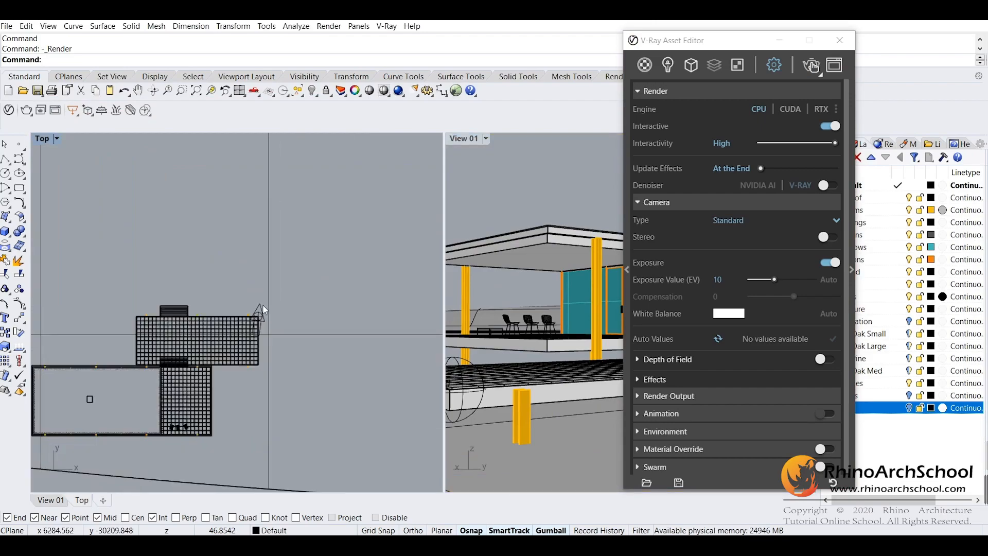
pyautogui.scroll(5, 219, 320)
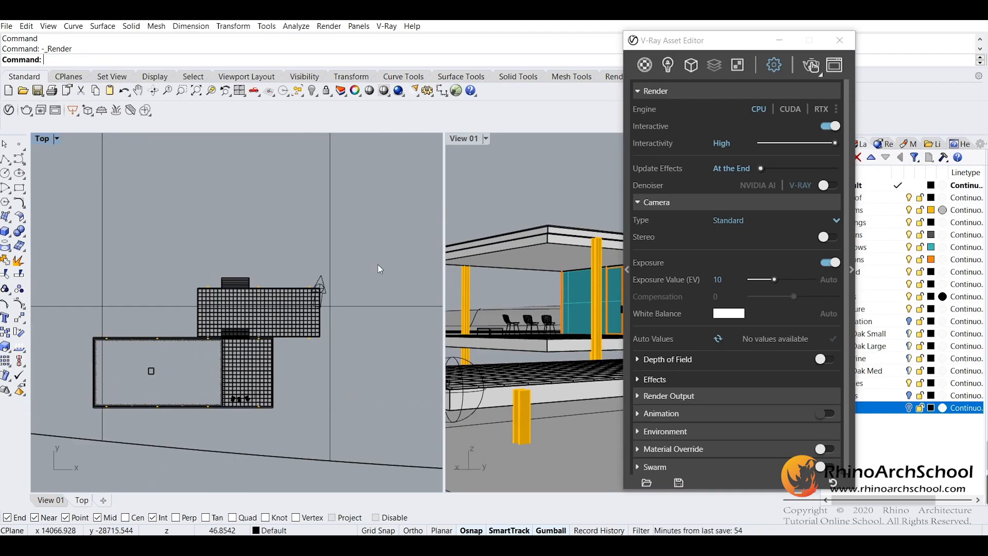
pyautogui.moveTo(365, 285); pyautogui.dragTo(334, 337, button='right')
pyautogui.scroll(-2, 324, 335)
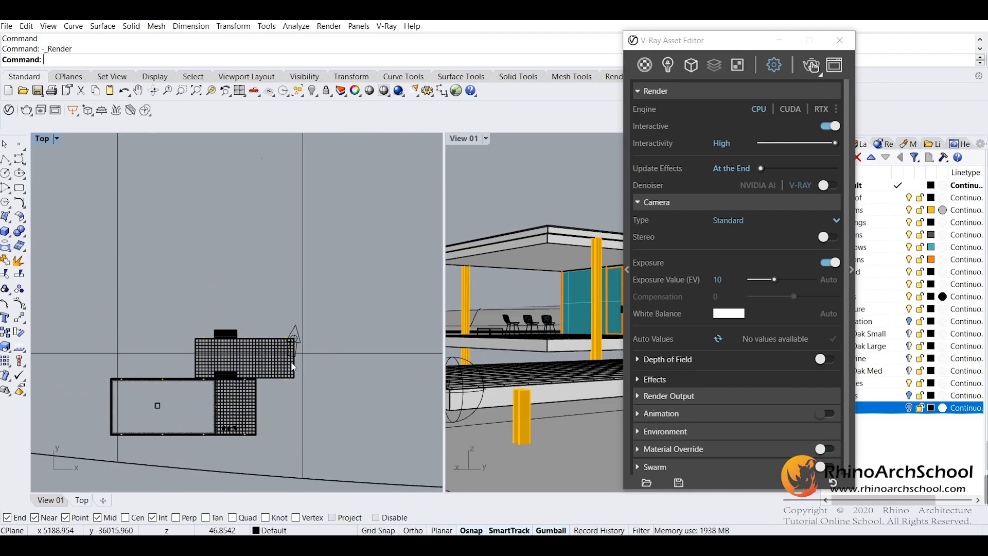
pyautogui.moveTo(700, 41); pyautogui.dragTo(843, 41)
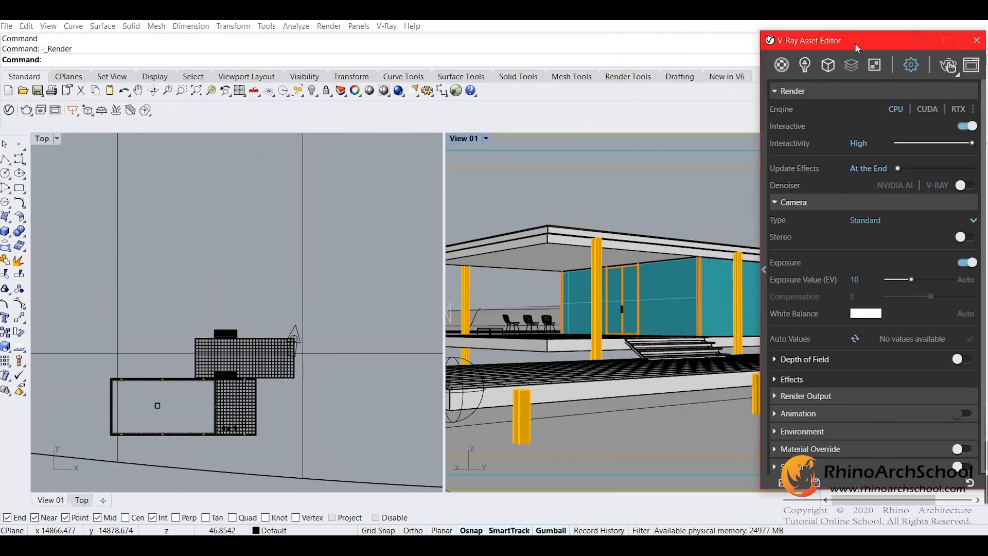
pyautogui.moveTo(261, 401); pyautogui.dragTo(241, 438, button='right')
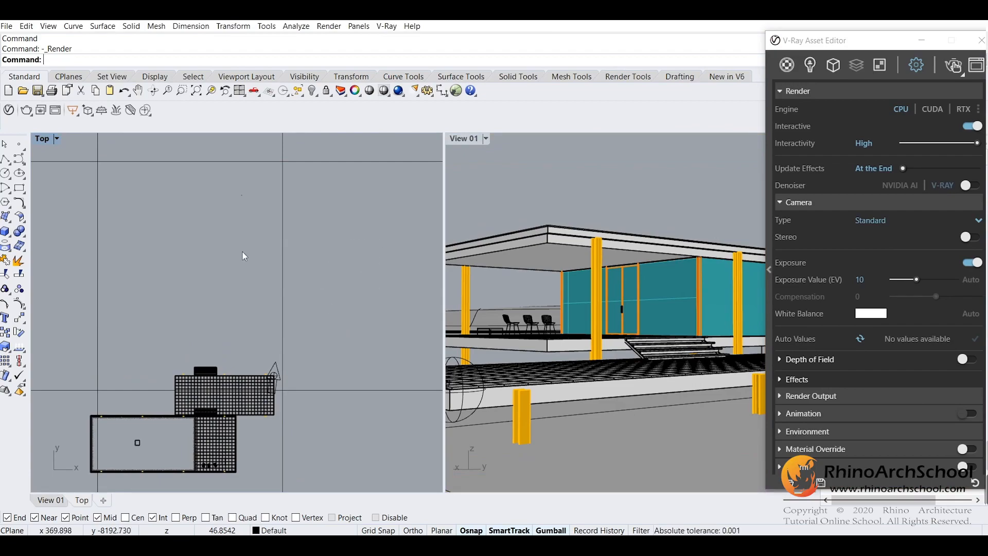
# Draw a small rectangle in the Top view, on the open ground to the upper right of the house
pyautogui.click(20, 188)
pyautogui.scroll(-5, 341, 227)
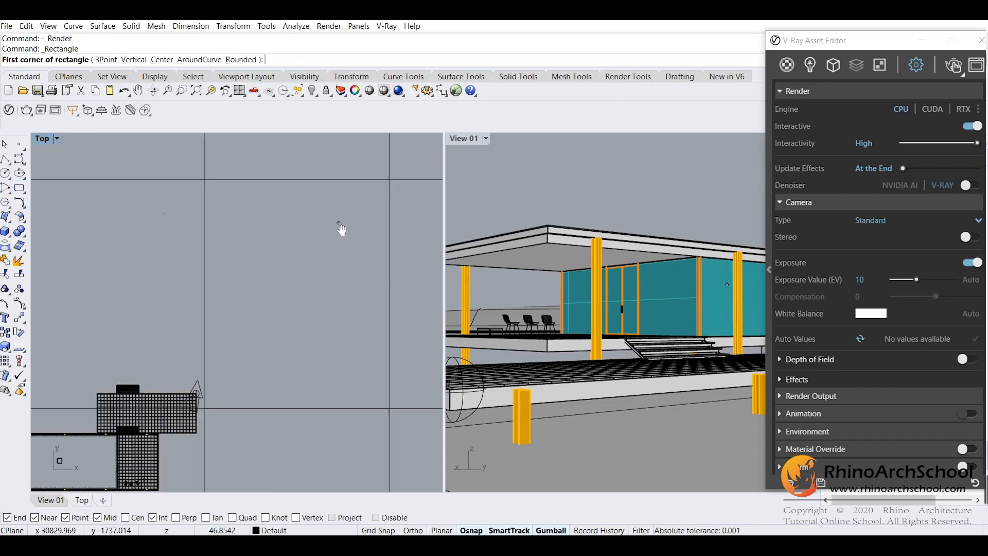
pyautogui.scroll(2, 326, 266)
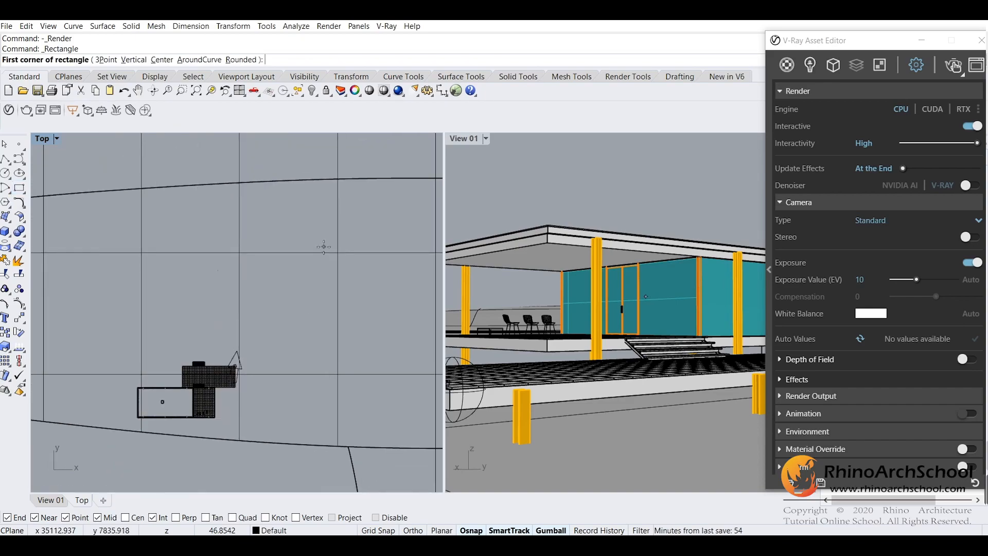
pyautogui.click(355, 228)
pyautogui.click(319, 261)
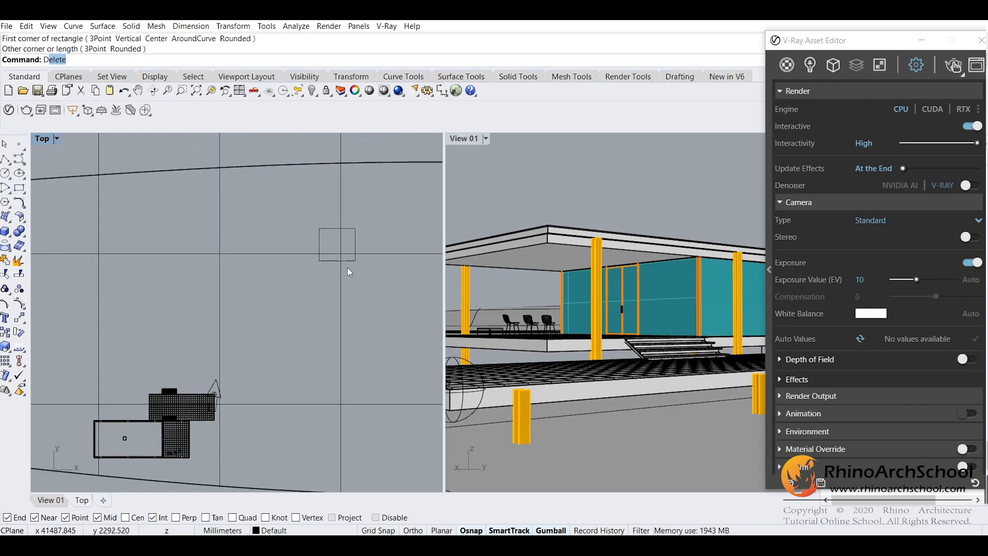
# Measure the distance in the Top view from the small rectangle's lower-left corner to the house column near the upper terrace's lower edge
pyautogui.write('istance')
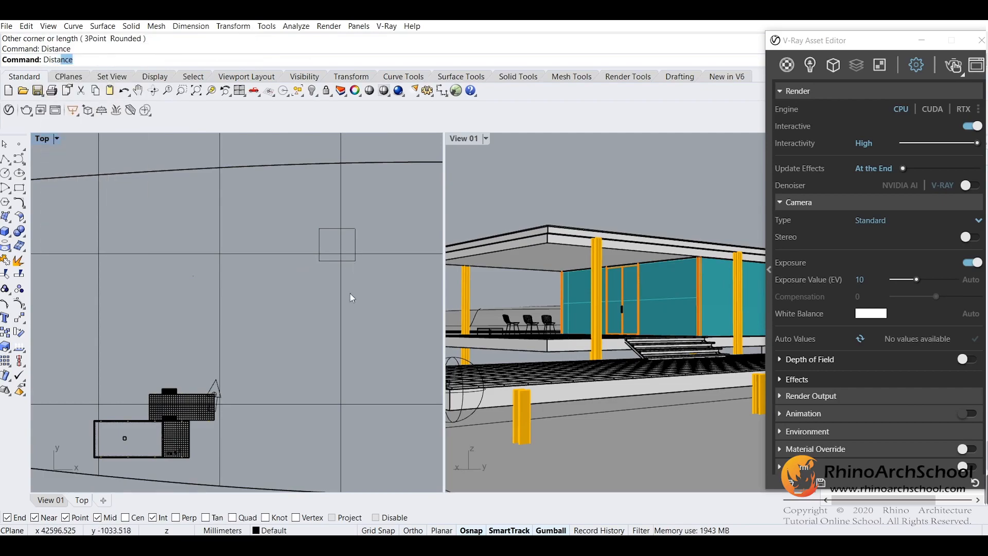
pyautogui.press('Return')
pyautogui.click(319, 261)
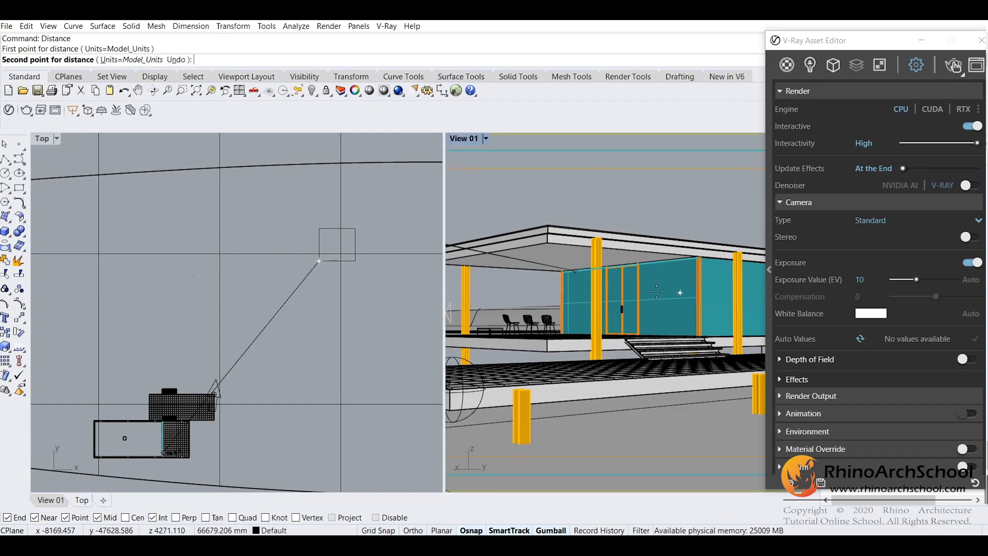
pyautogui.scroll(-3, 388, 225)
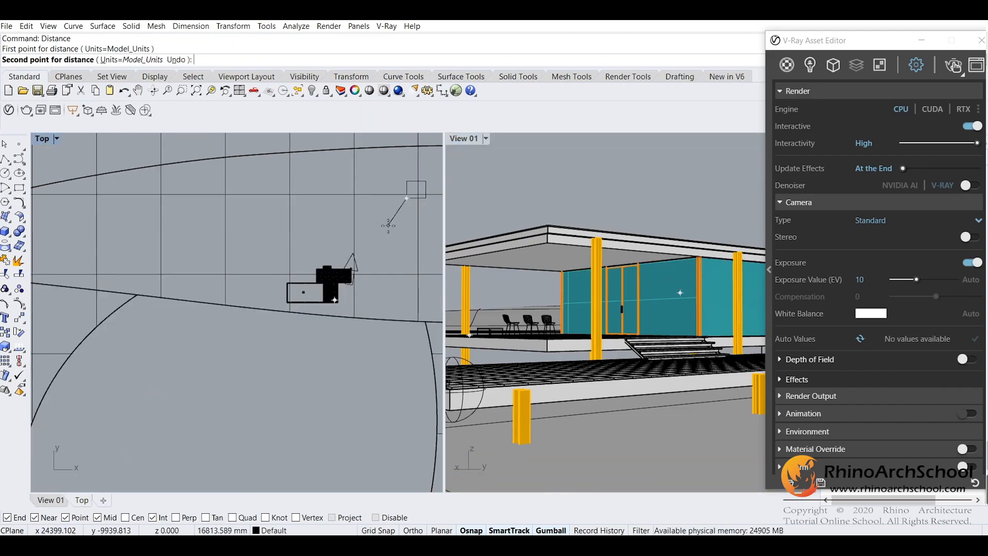
pyautogui.scroll(4, 414, 185)
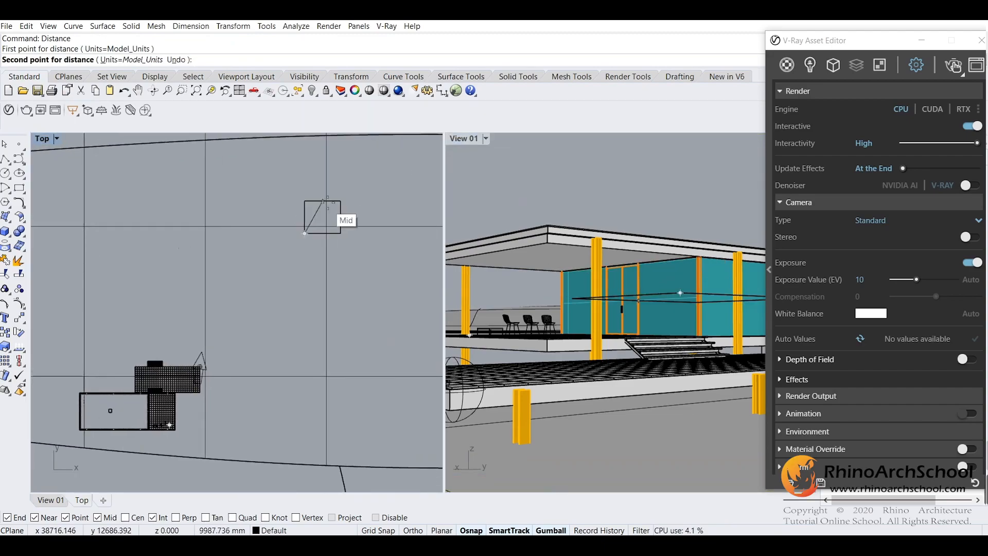
pyautogui.moveTo(190, 373); pyautogui.dragTo(282, 299, button='right')
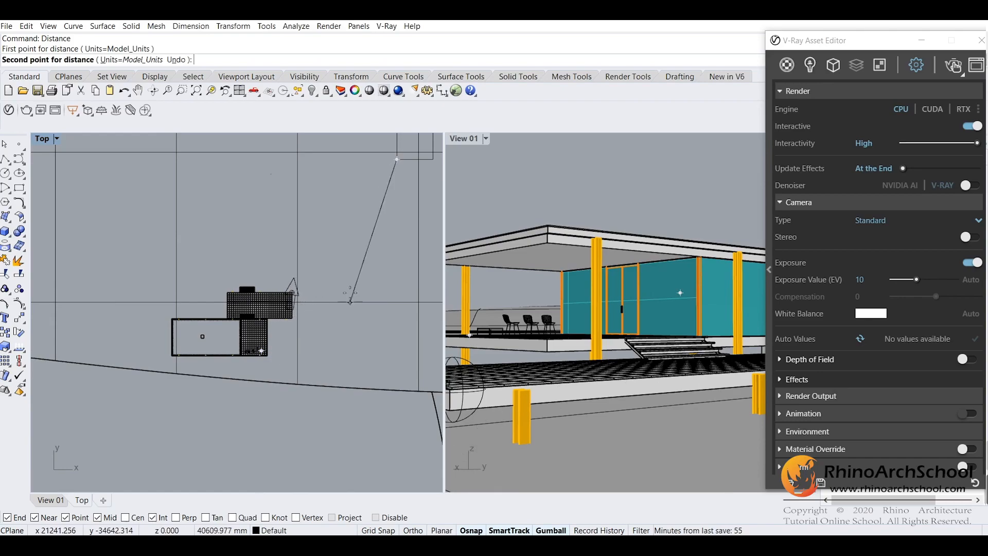
pyautogui.moveTo(289, 321); pyautogui.dragTo(325, 294, button='right')
pyautogui.scroll(10, 325, 294)
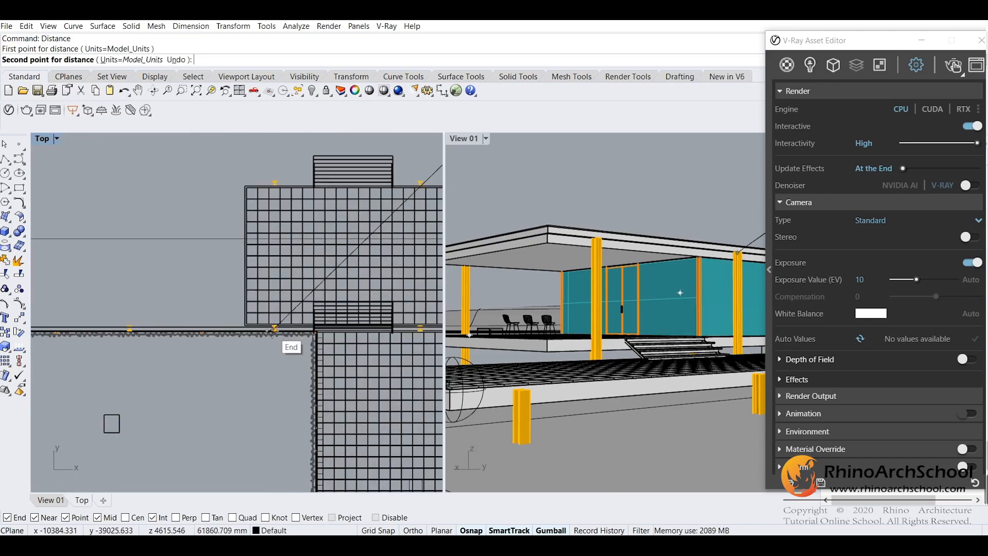
pyautogui.click(273, 332)
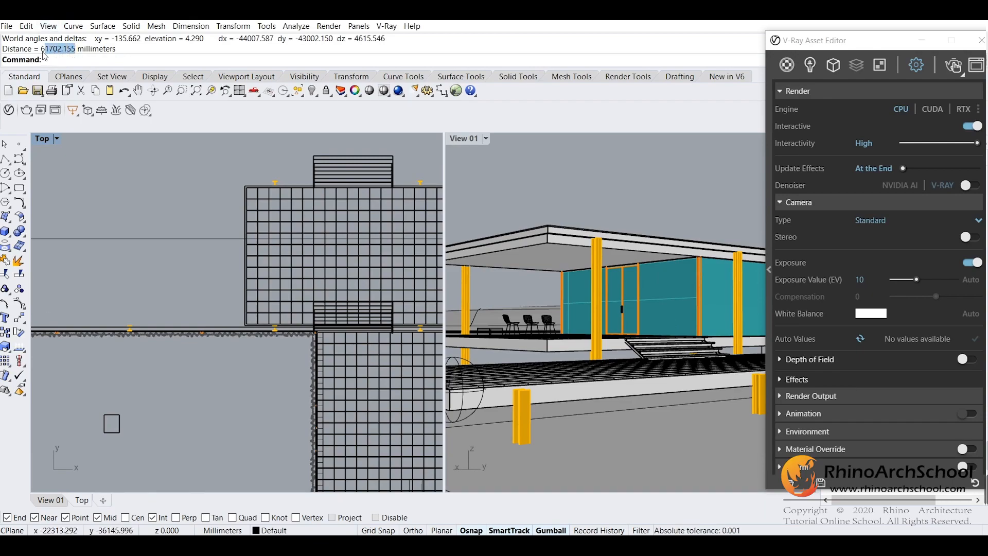
pyautogui.click(59, 65)
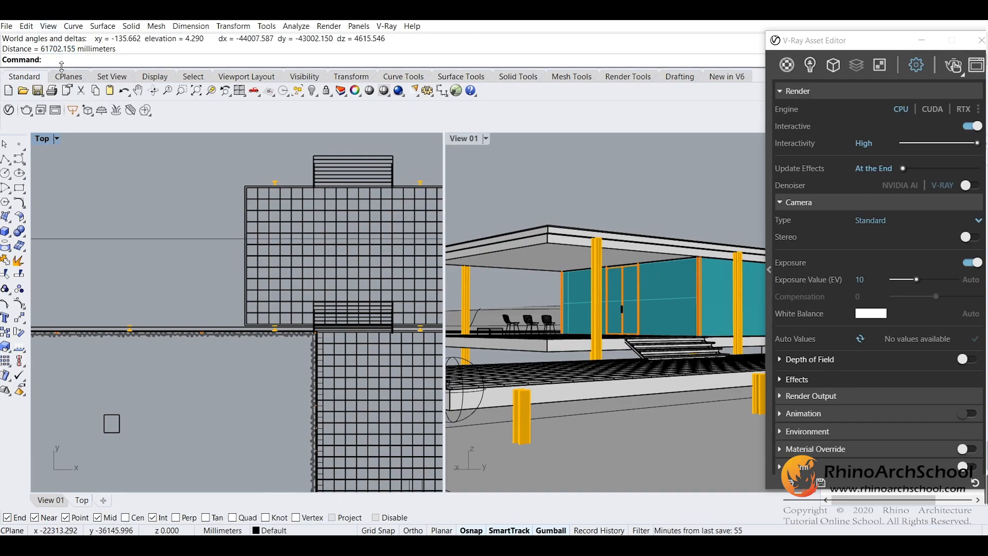
# Turn on depth of field with a fixed focus distance of 61702.155, and show the camera's vignetting and lens tilt effects
pyautogui.moveTo(805, 44); pyautogui.dragTo(578, 34)
pyautogui.click(742, 349)
pyautogui.click(554, 350)
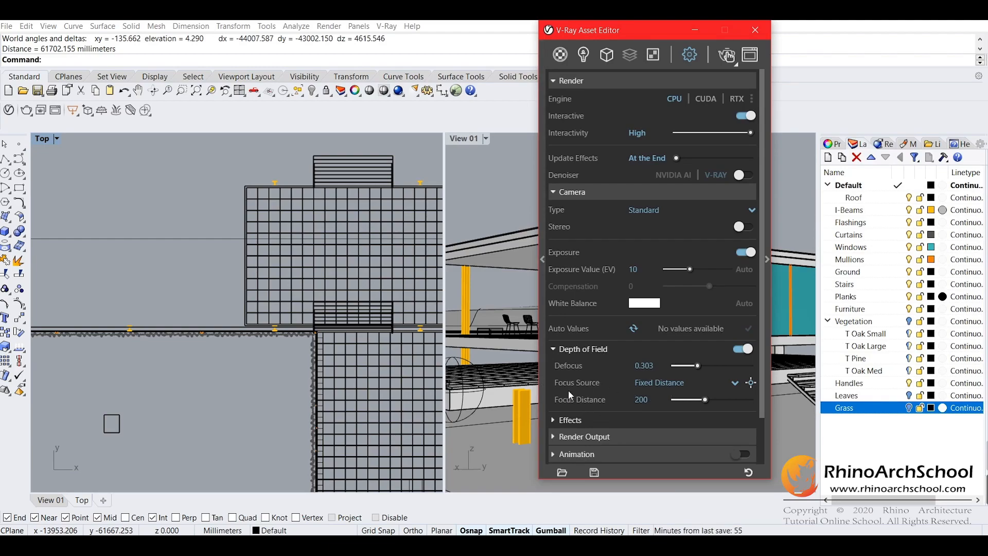
pyautogui.click(712, 385)
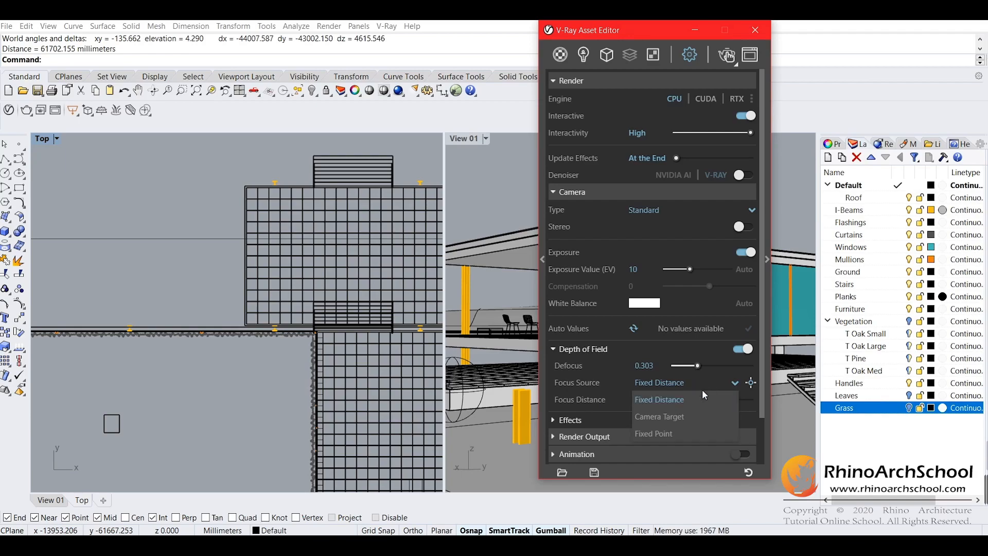
pyautogui.click(653, 400)
pyautogui.write('61702.155')
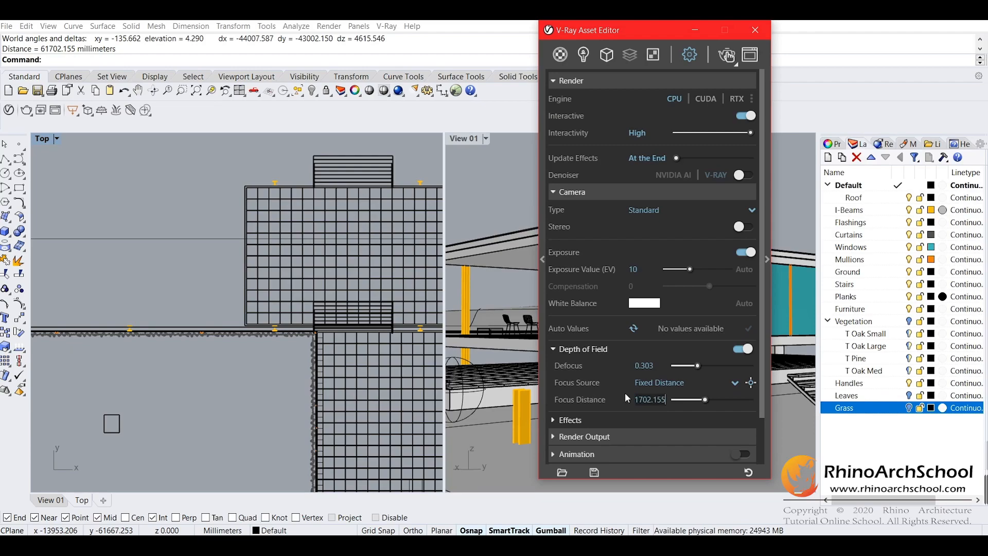
pyautogui.click(651, 420)
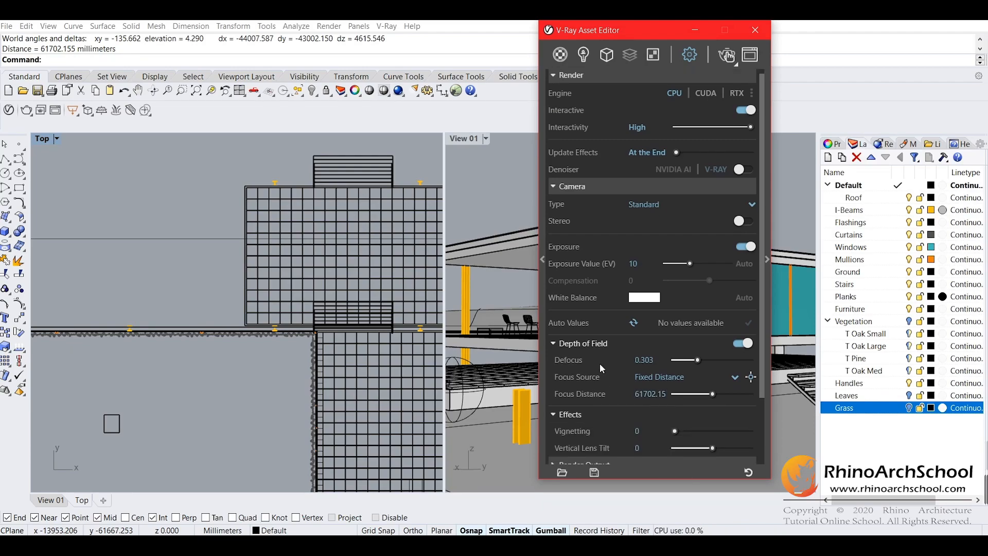
pyautogui.scroll(1, 585, 346)
# Maximize the View 01 viewport, run an interactive render to check the depth of field, and close the render window
pyautogui.doubleClick(463, 139)
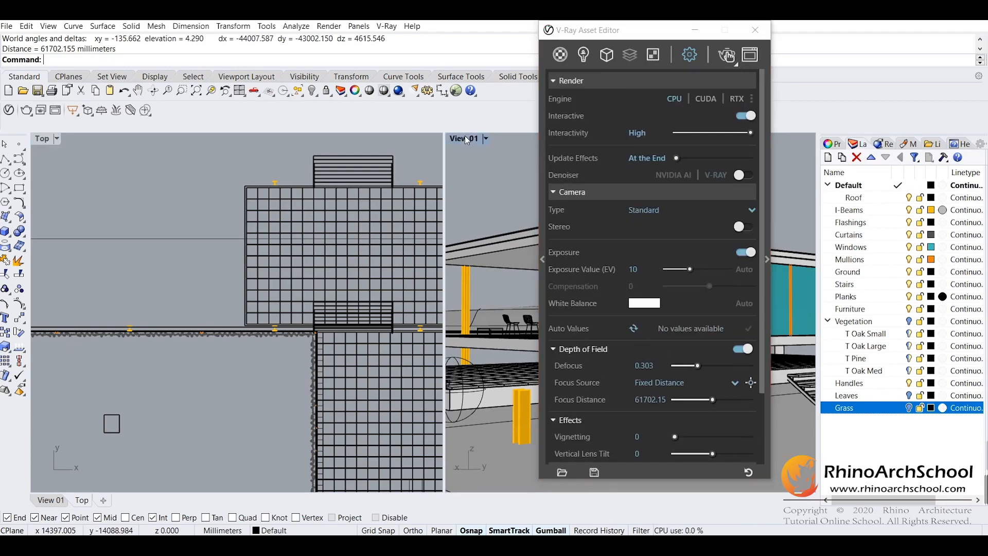
pyautogui.click(730, 56)
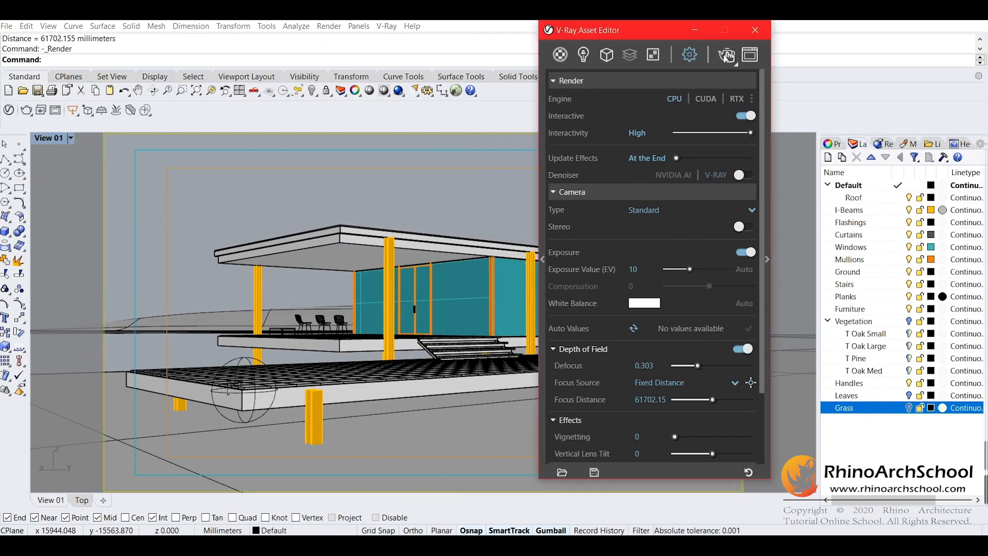
pyautogui.moveTo(295, 97); pyautogui.dragTo(323, 100)
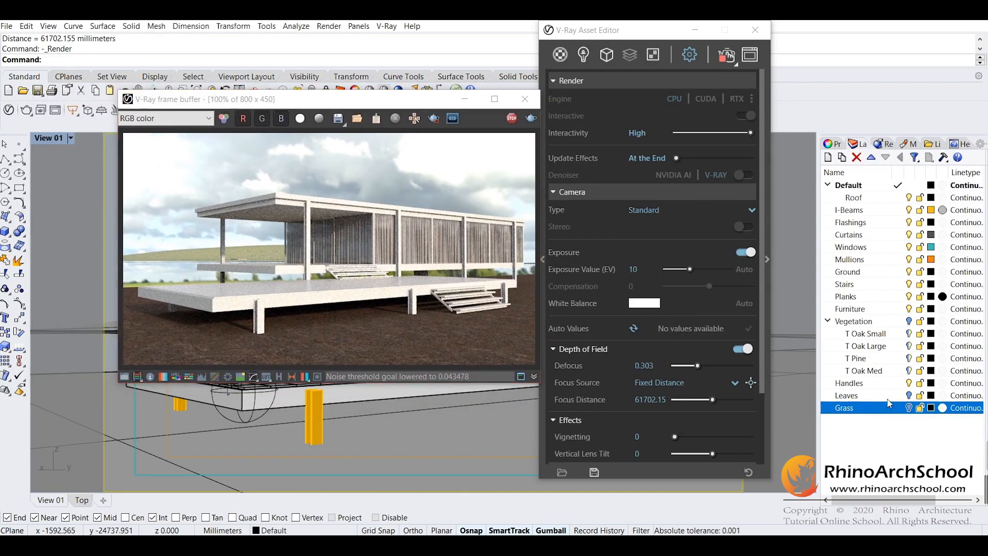
pyautogui.click(516, 122)
pyautogui.click(524, 99)
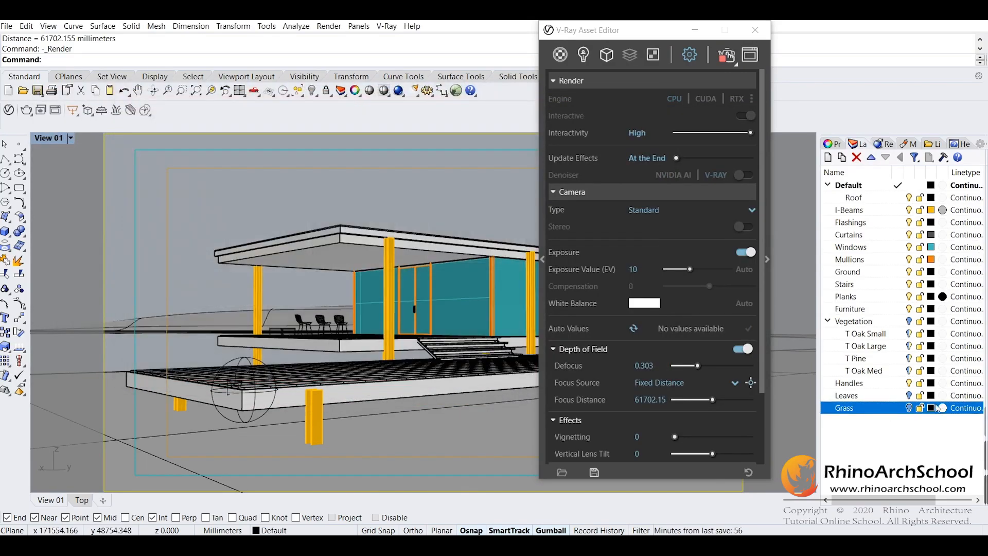
# Turn on the Grass, Leaves and Vegetation layers and start the interactive render again
pyautogui.click(908, 407)
pyautogui.click(908, 396)
pyautogui.click(909, 321)
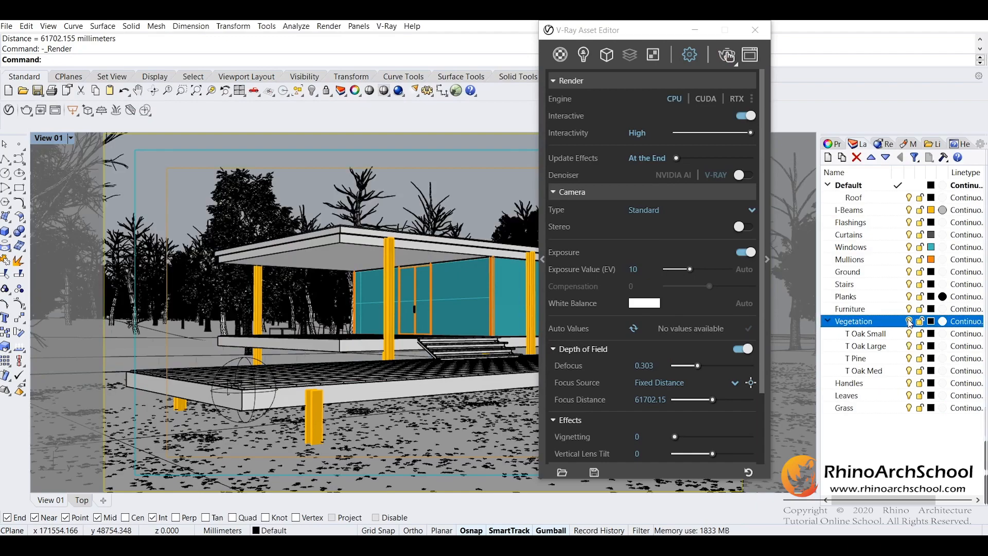
pyautogui.click(728, 56)
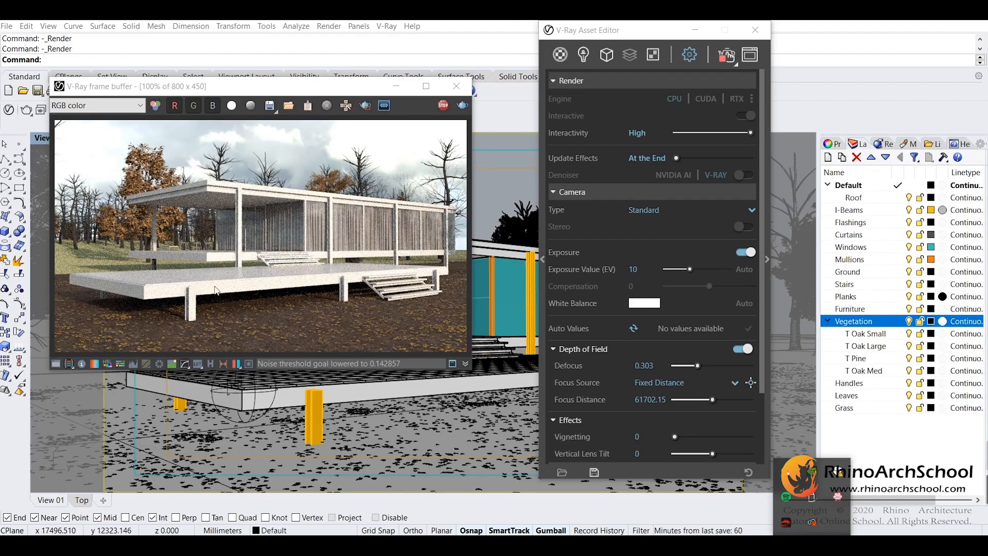
# Raise the depth of field's defocus to 0.811 and set its focus source to Camera Target, with the render window moved aside
pyautogui.moveTo(697, 365); pyautogui.dragTo(711, 366)
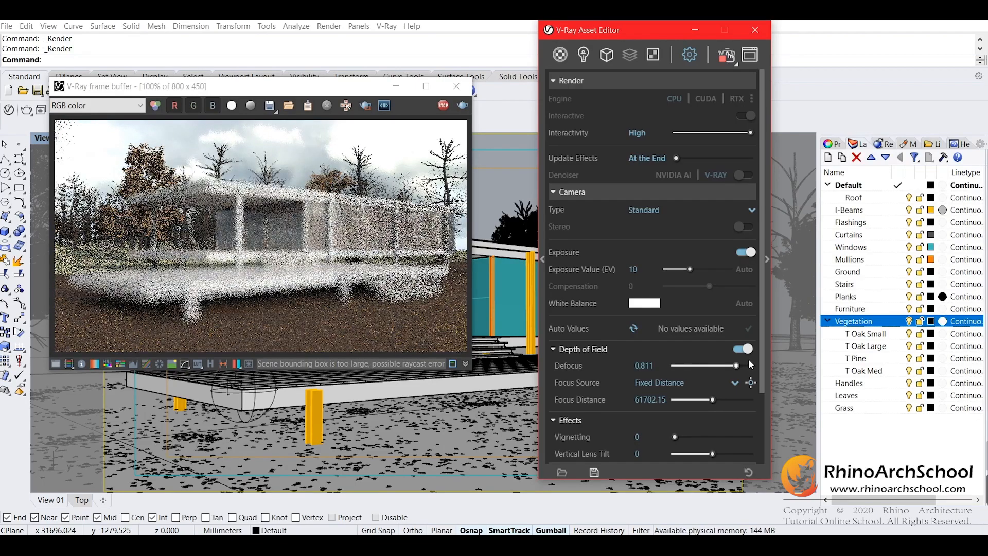
pyautogui.moveTo(270, 86); pyautogui.dragTo(775, 29)
pyautogui.click(675, 382)
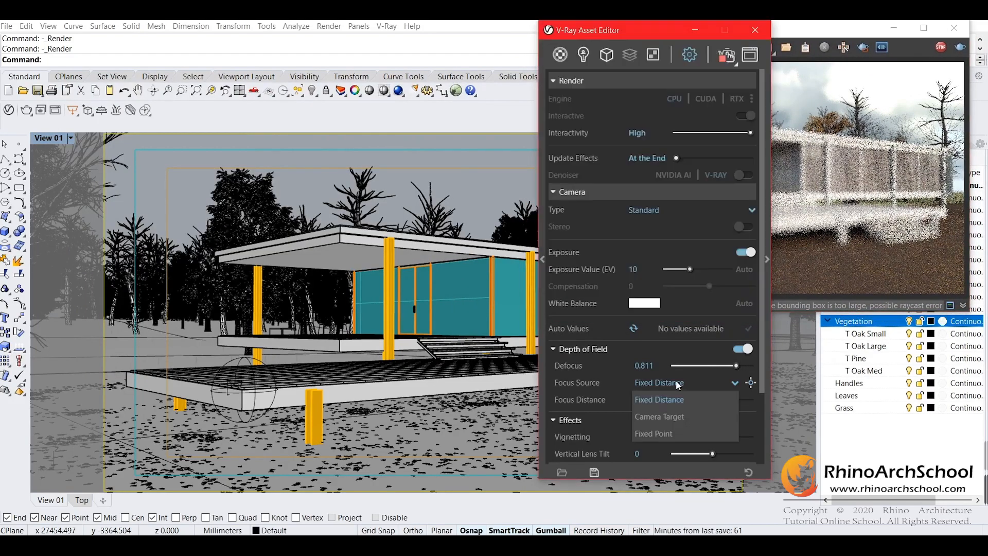
pyautogui.click(665, 419)
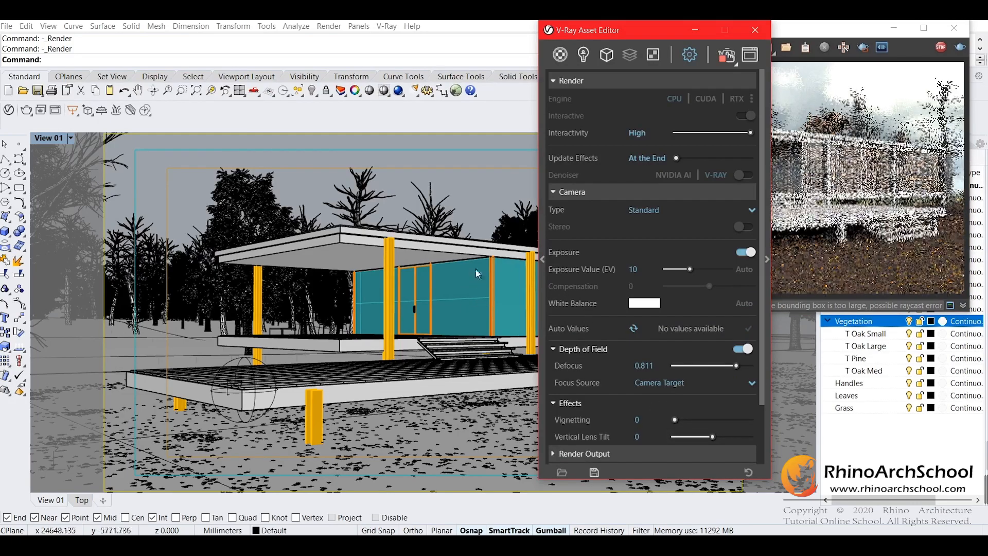
# Place the asset editor clear of the render window and reduce the depth of field's defocus to 0.208
pyautogui.moveTo(621, 25); pyautogui.dragTo(349, 29)
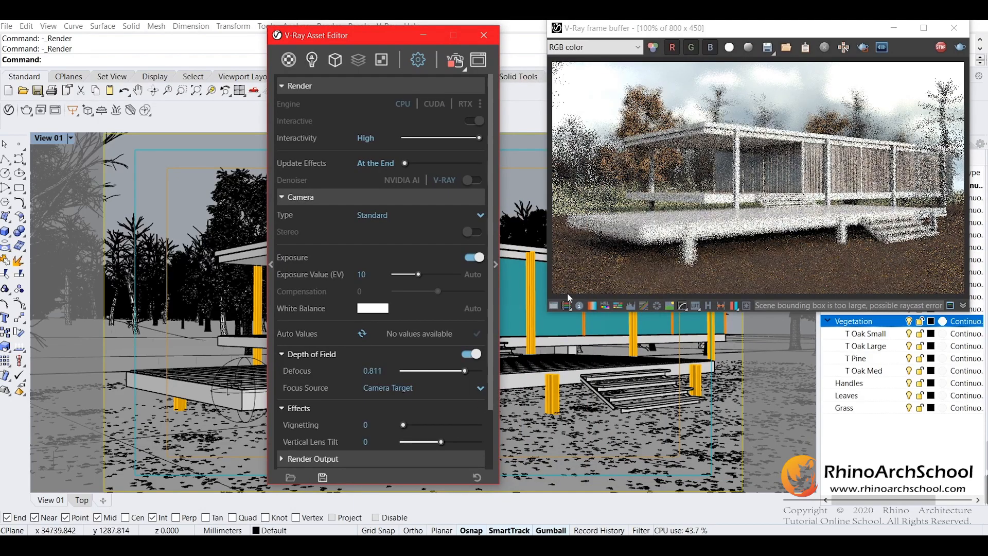
pyautogui.moveTo(355, 35); pyautogui.dragTo(380, 14)
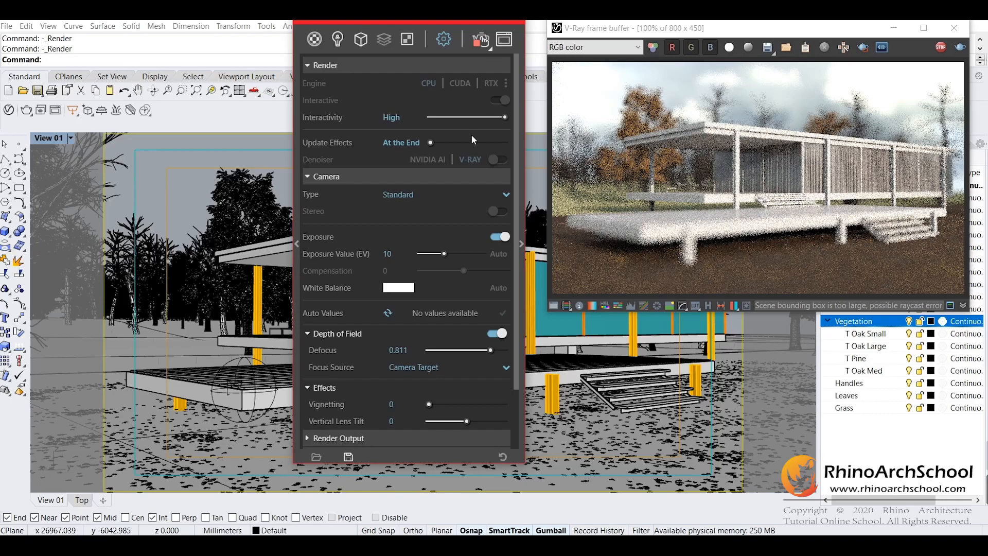
pyautogui.click(443, 351)
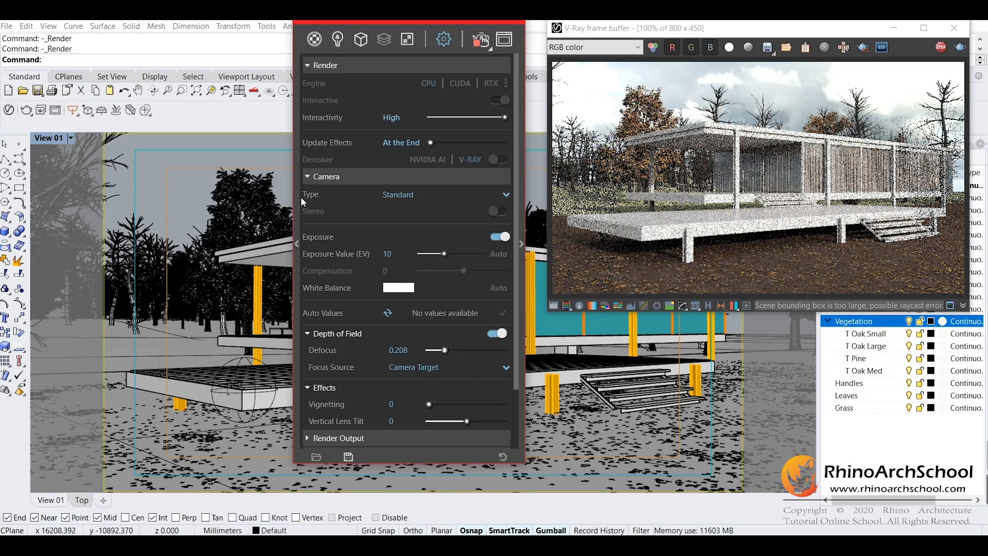
# Move the large leafy tree behind the left end of the roof out of its place in View 01
pyautogui.moveTo(303, 197)
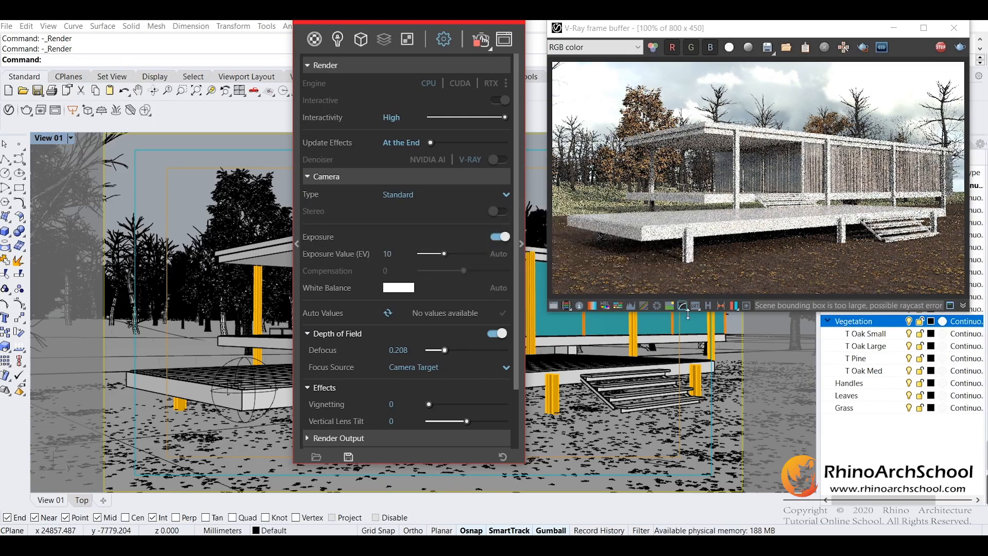
pyautogui.click(259, 199)
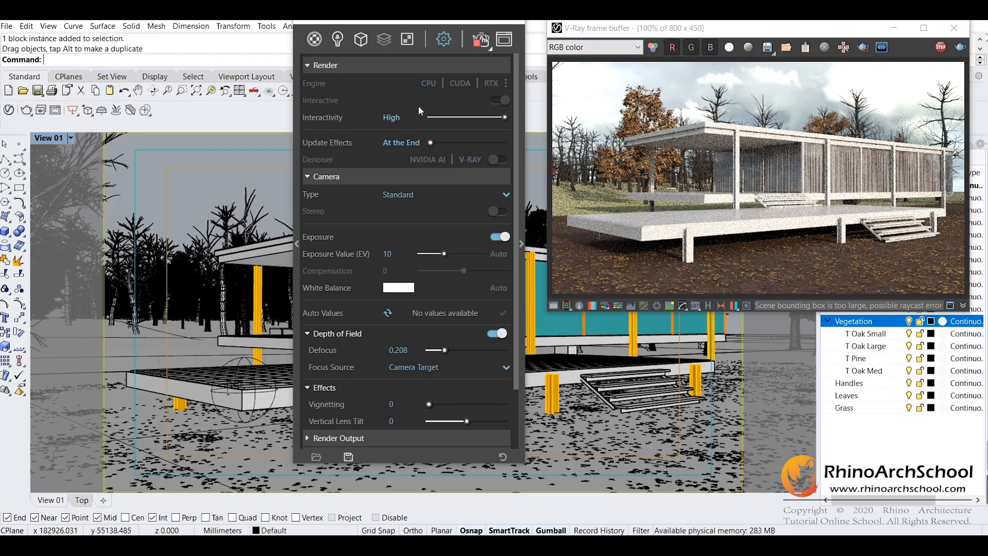
# Set the Dome Light's intensity to 4 in the scene's list of lights
pyautogui.click(313, 38)
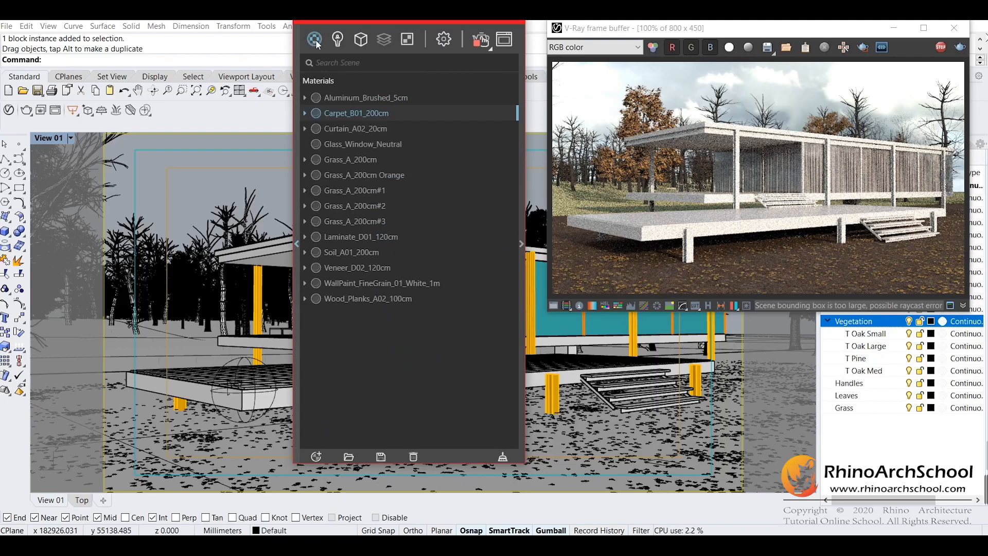
pyautogui.click(337, 39)
pyautogui.doubleClick(479, 98)
pyautogui.write('4')
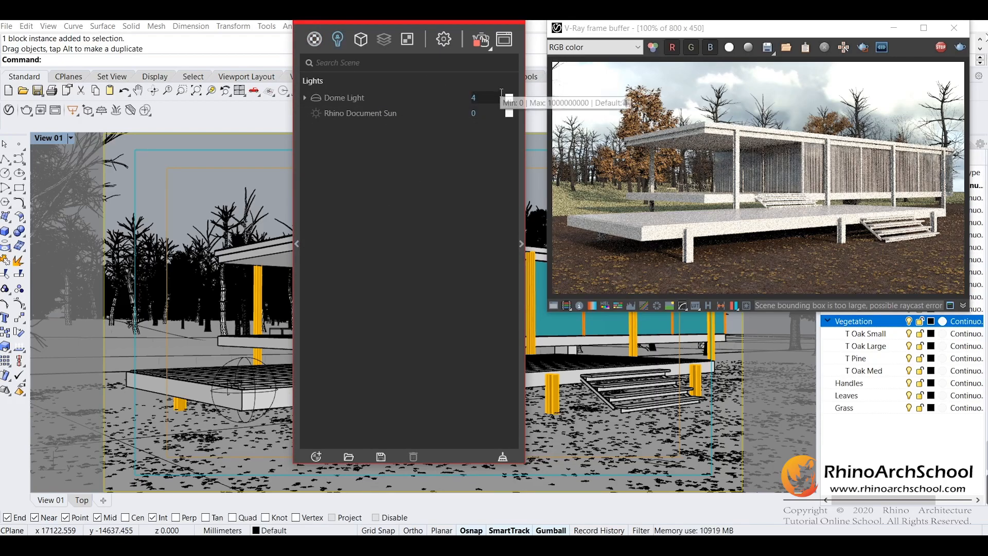
# Try to set the camera's exposure value to 9.9
pyautogui.click(443, 39)
pyautogui.moveTo(401, 252); pyautogui.dragTo(374, 252)
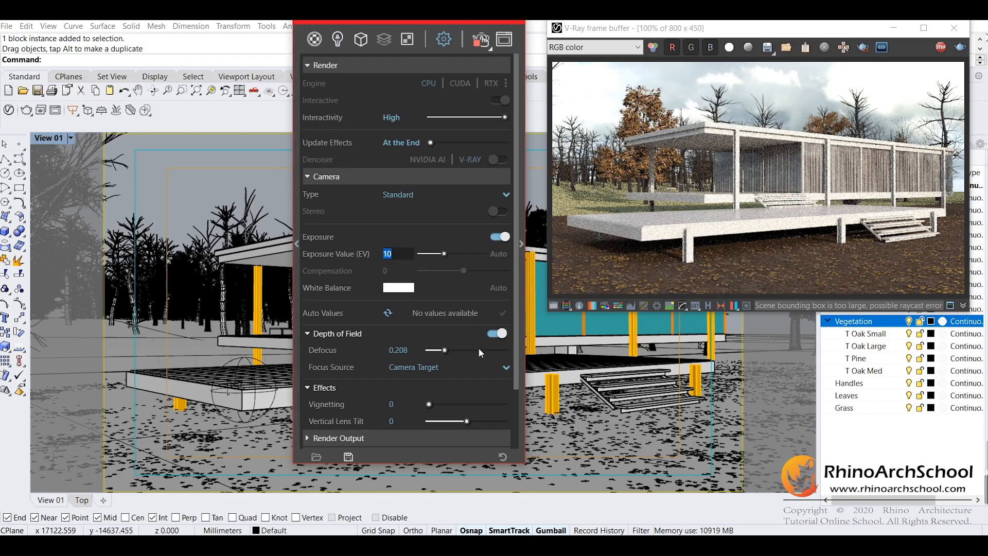
pyautogui.write('9.9')
pyautogui.press('Return')
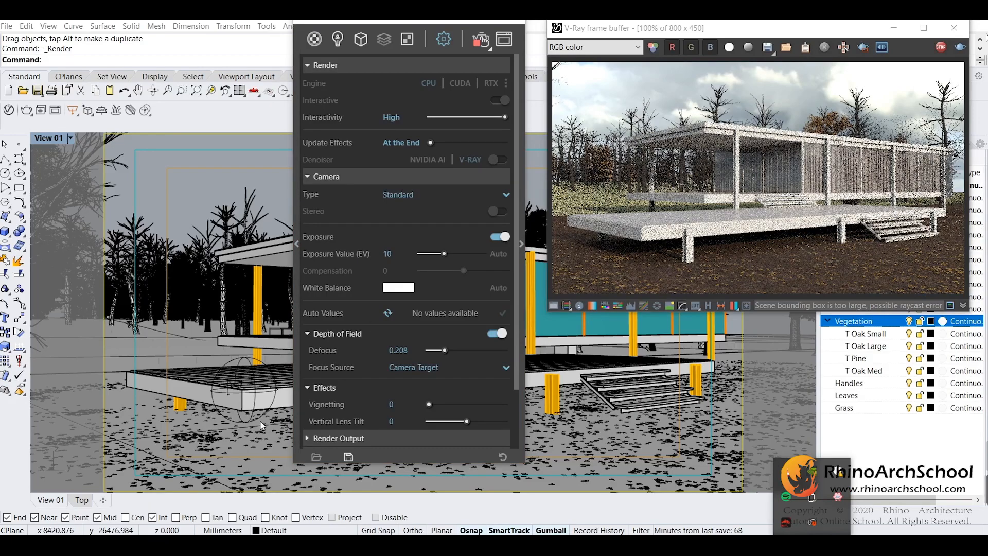
# Examine the updated render up close, checking the focus of the trees behind the terrace against the house
pyautogui.click(758, 155)
pyautogui.moveTo(745, 24); pyautogui.dragTo(662, 72)
pyautogui.scroll(1, 554, 267)
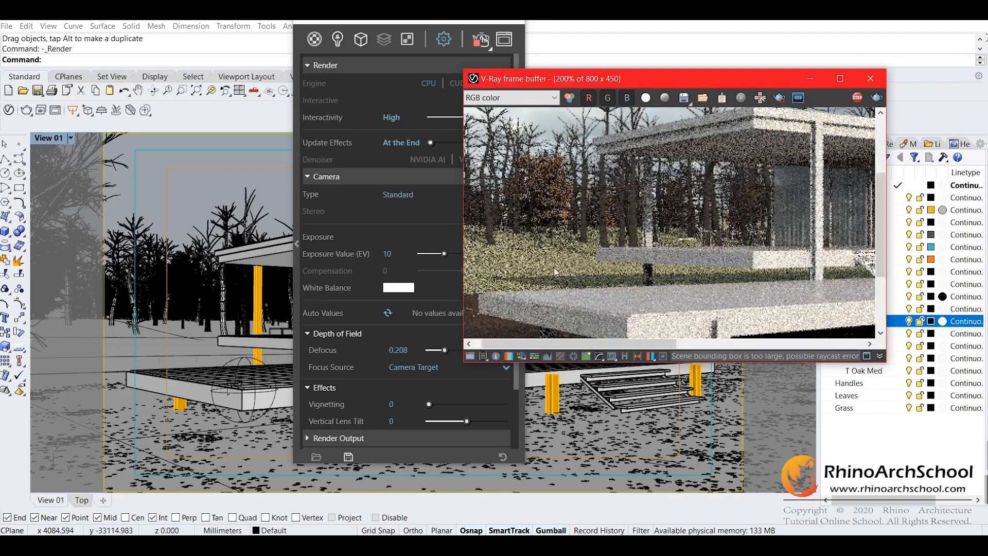
pyautogui.scroll(-1, 590, 226)
pyautogui.scroll(2, 558, 222)
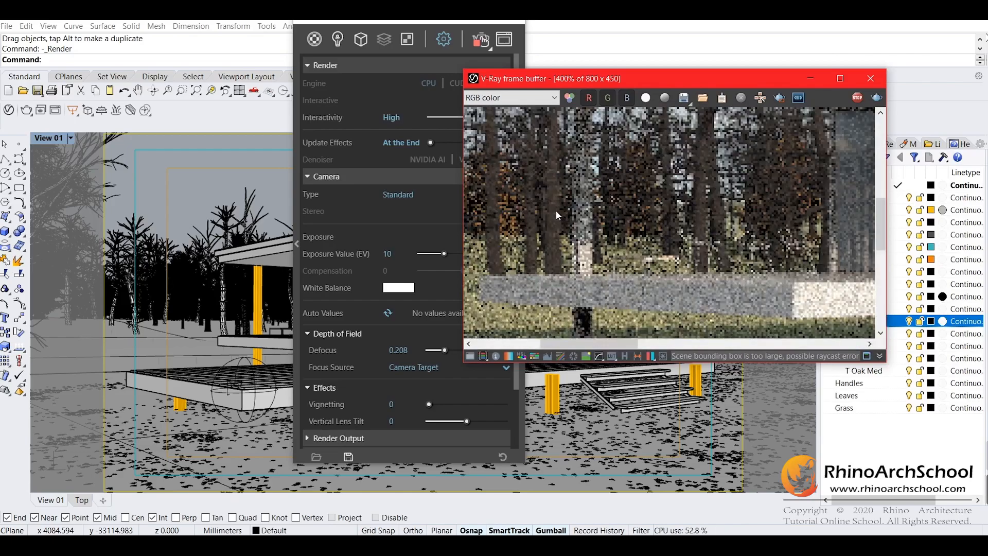
pyautogui.scroll(-2, 536, 228)
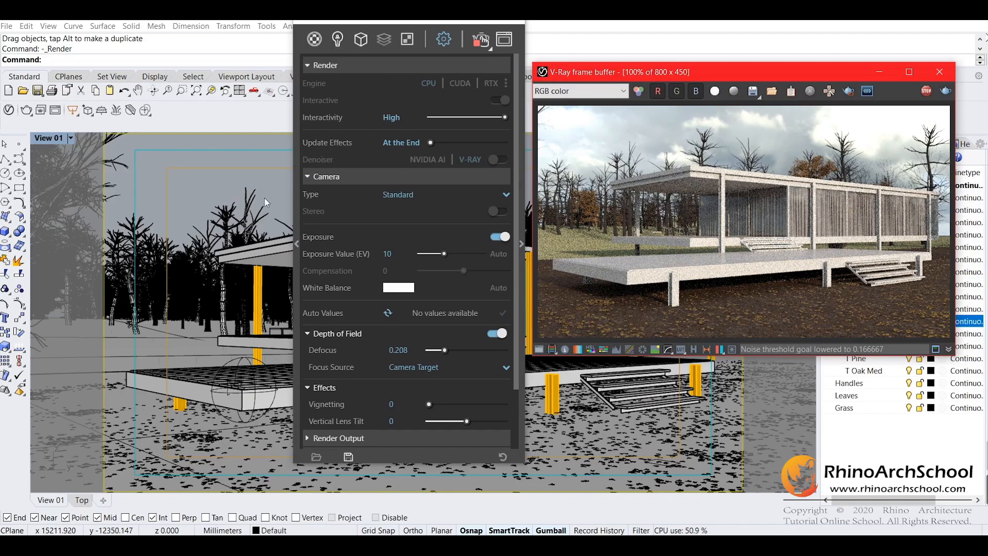
pyautogui.scroll(-3, 338, 354)
pyautogui.scroll(3, 338, 354)
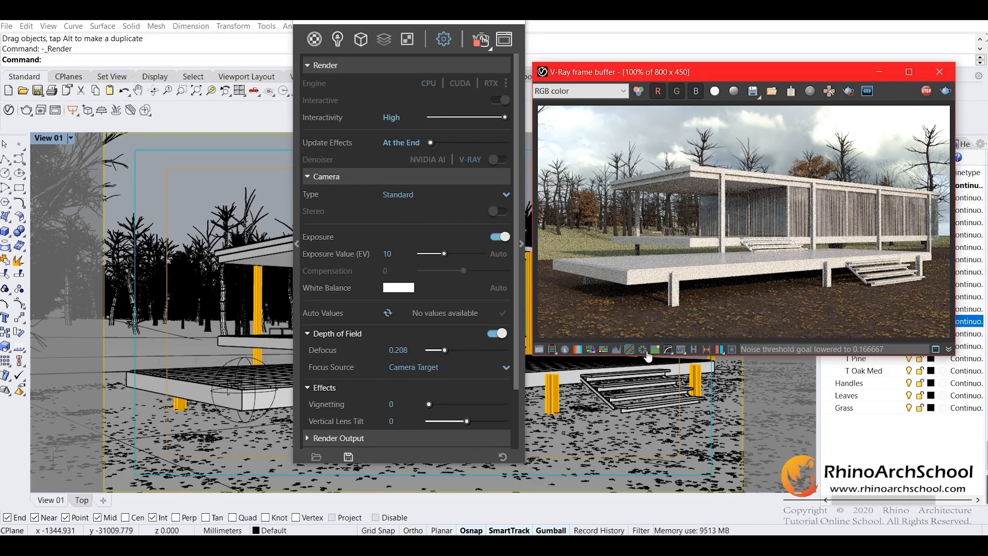
pyautogui.click(962, 137)
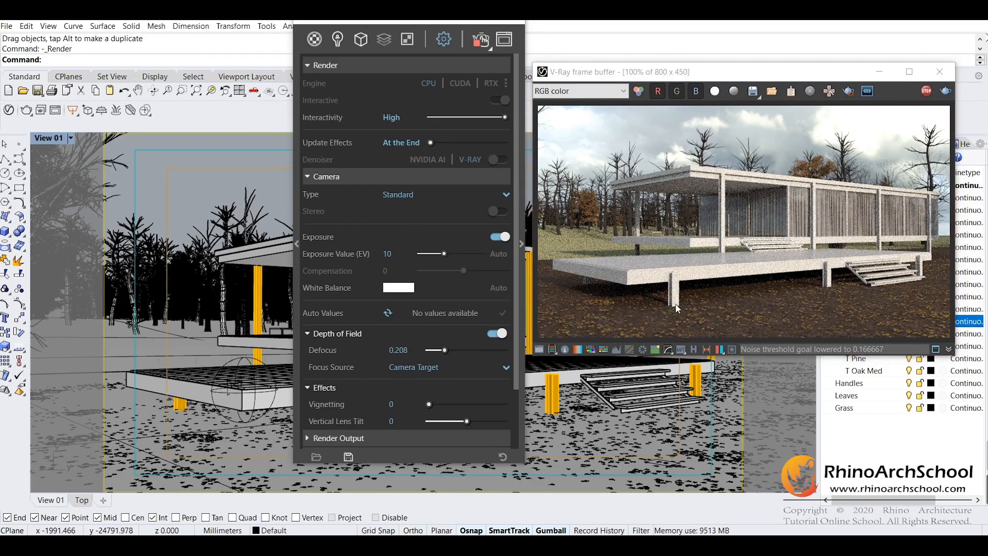